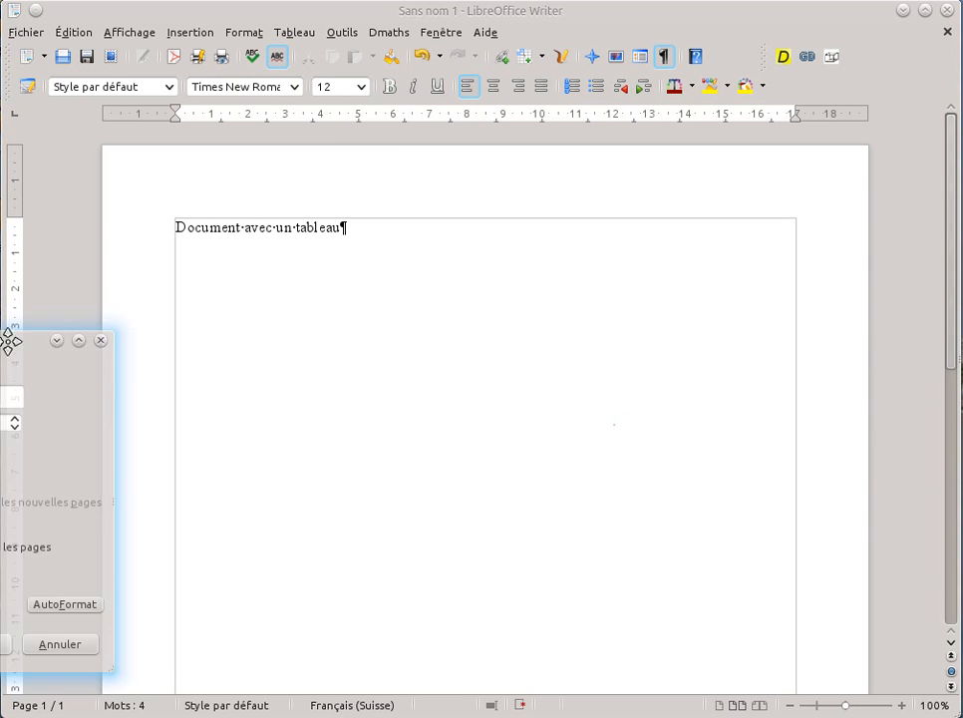
- Insert a table with 3 columns and 5 rows below the document text, and delete its third row
key("ctrl+F12")
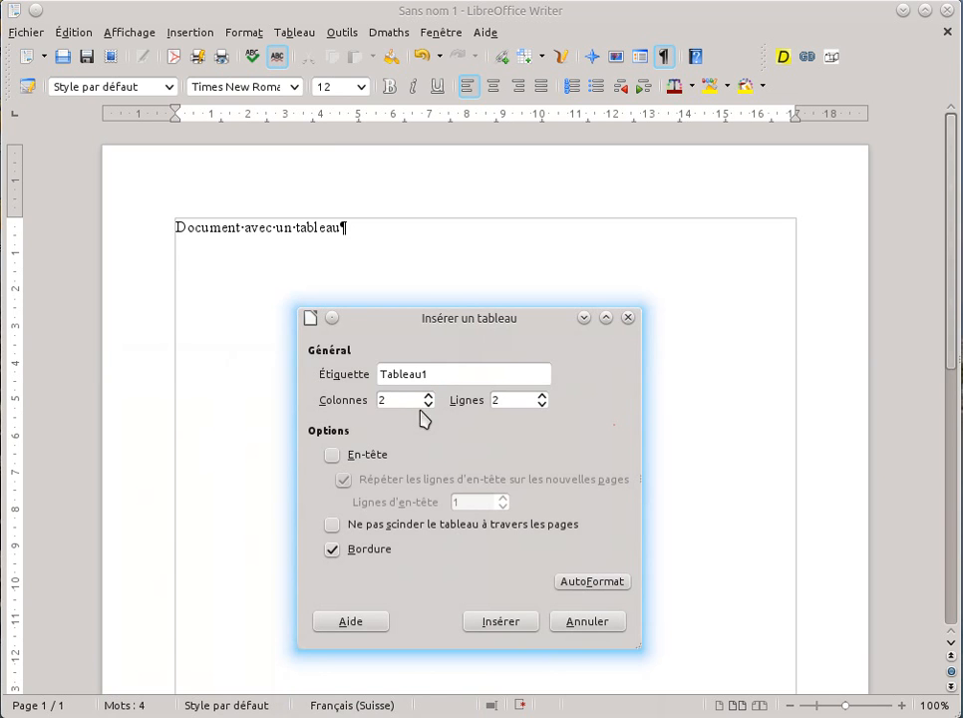
left_click(541, 396)
left_click(542, 396)
left_click(541, 396)
left_click(509, 626)
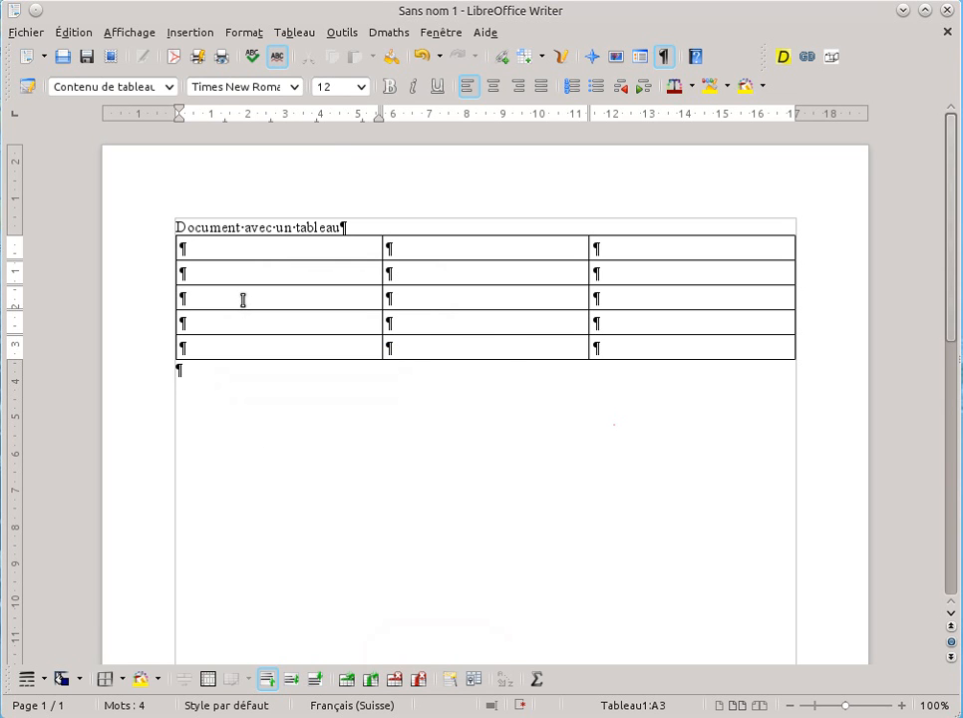
left_click(395, 679)
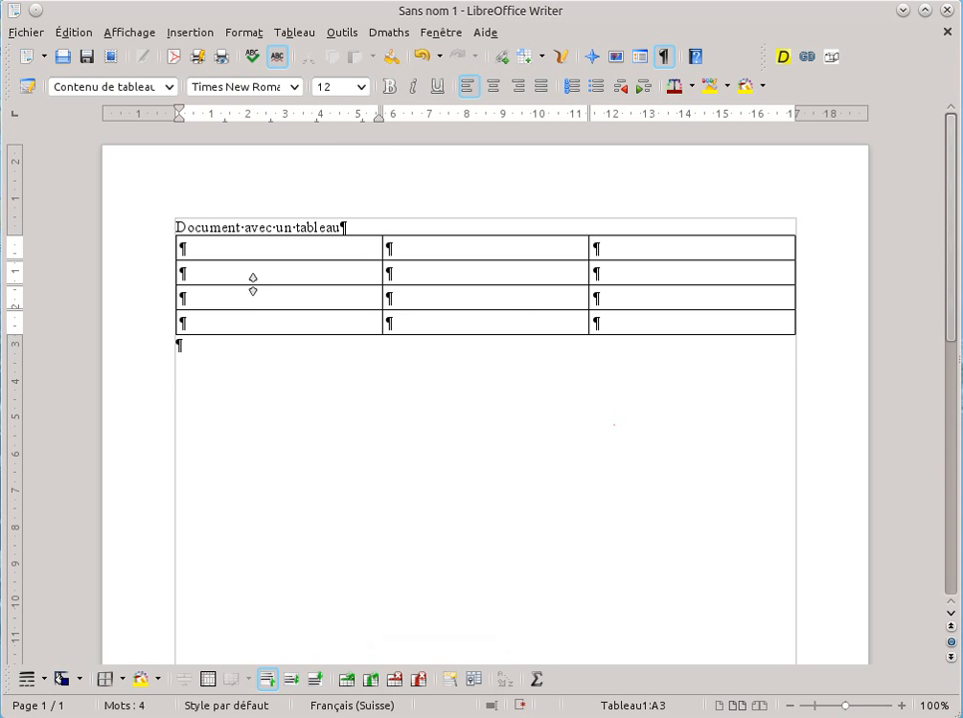
- Enter filler text: "Tewrt" in the first cell and "asdgsadf", "fgsdfasdf" and "asdfasdf" down the second column
left_click(245, 251)
type("tewn")
key("Tab")
type("asdgsadf")
key("Down")
type("fgsdfasdf")
key("Down")
type("asdfasdf")
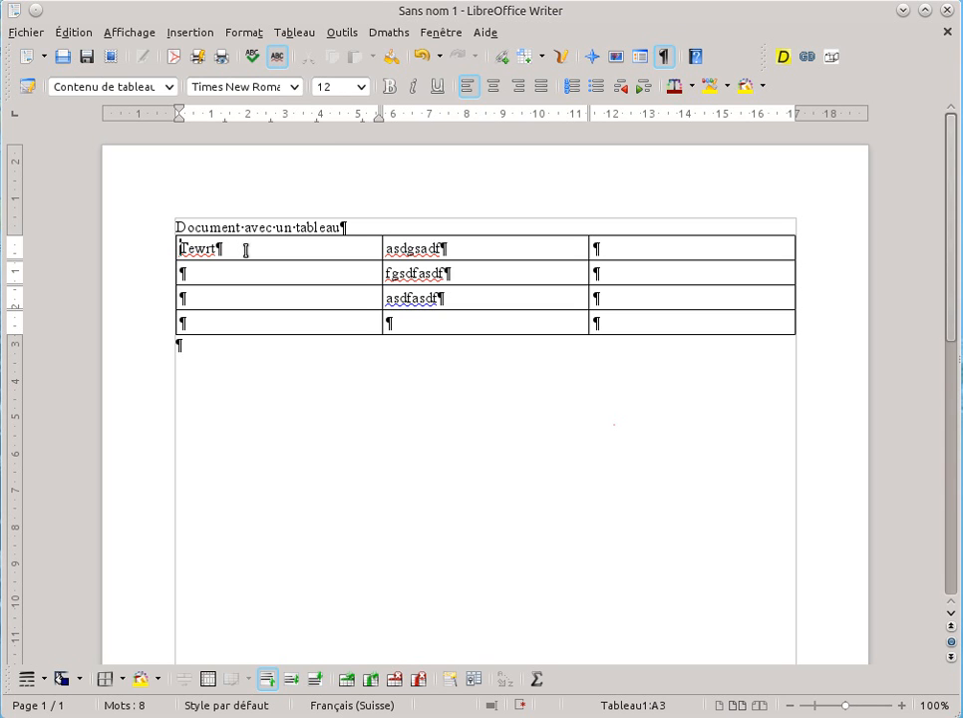
- Add the headings "Nom", "Prénom" and "Adresse" at the start of the three first-row cells
type("Nom")
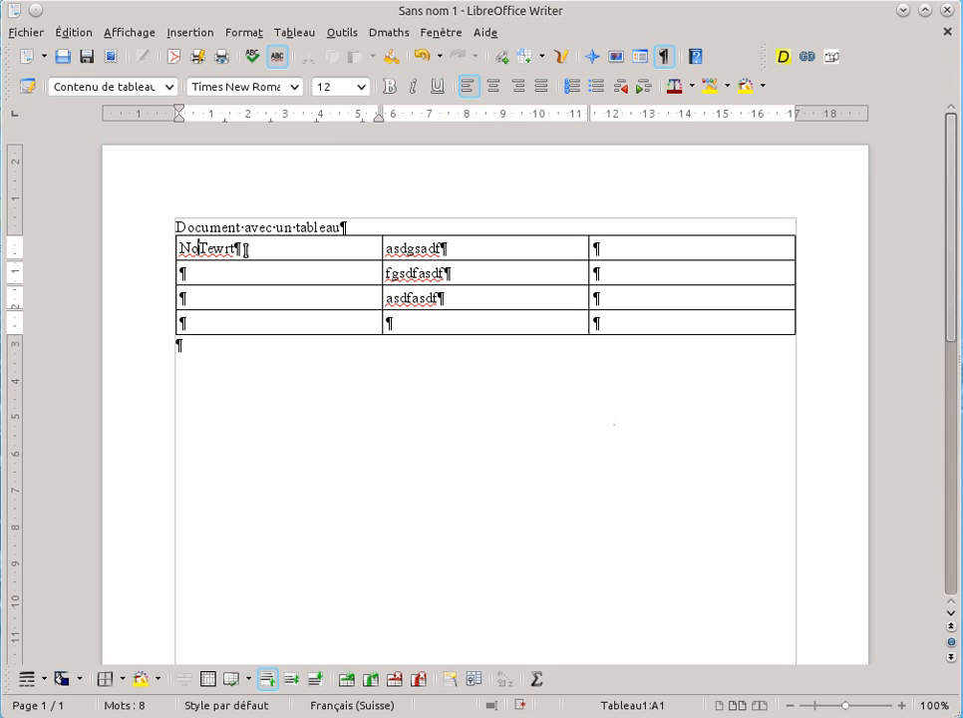
type("Pre")
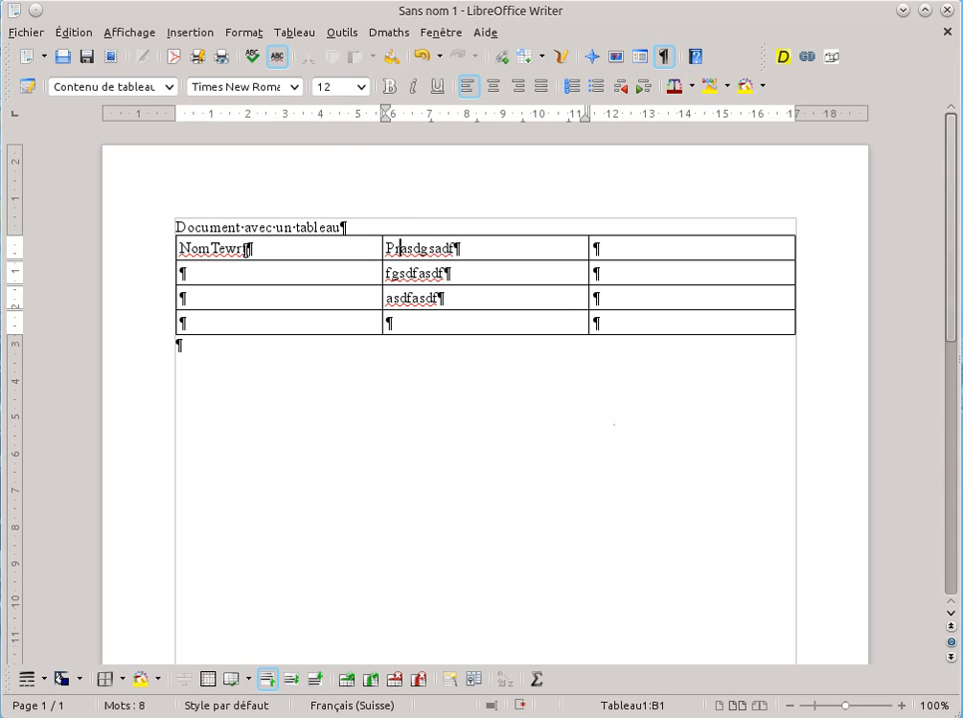
key("BackSpace")
type("énom")
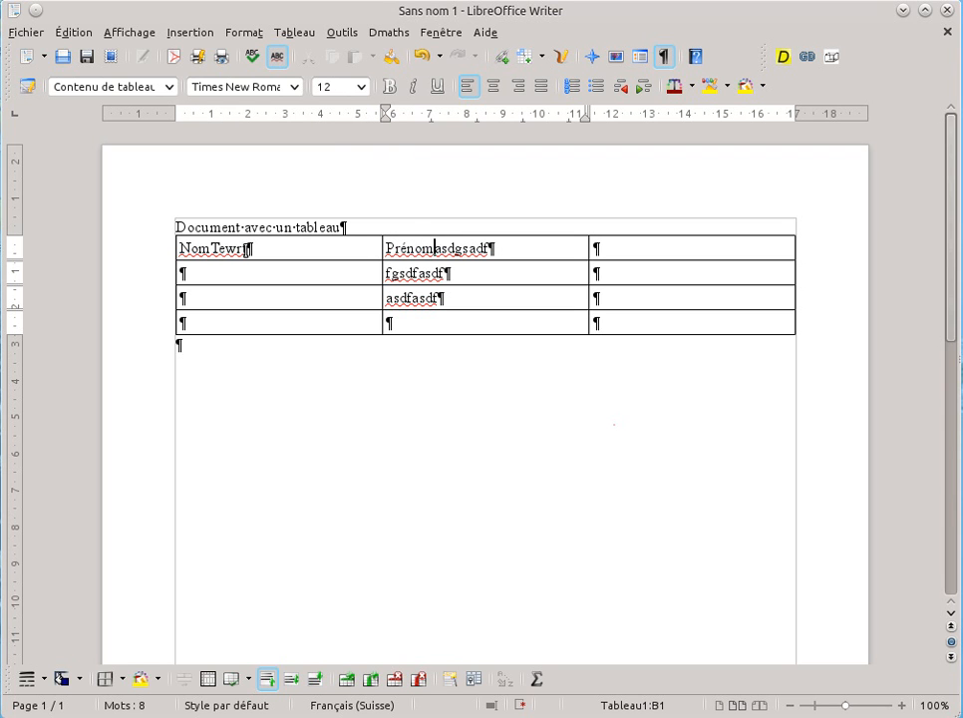
key("Tab")
type("Adresse")
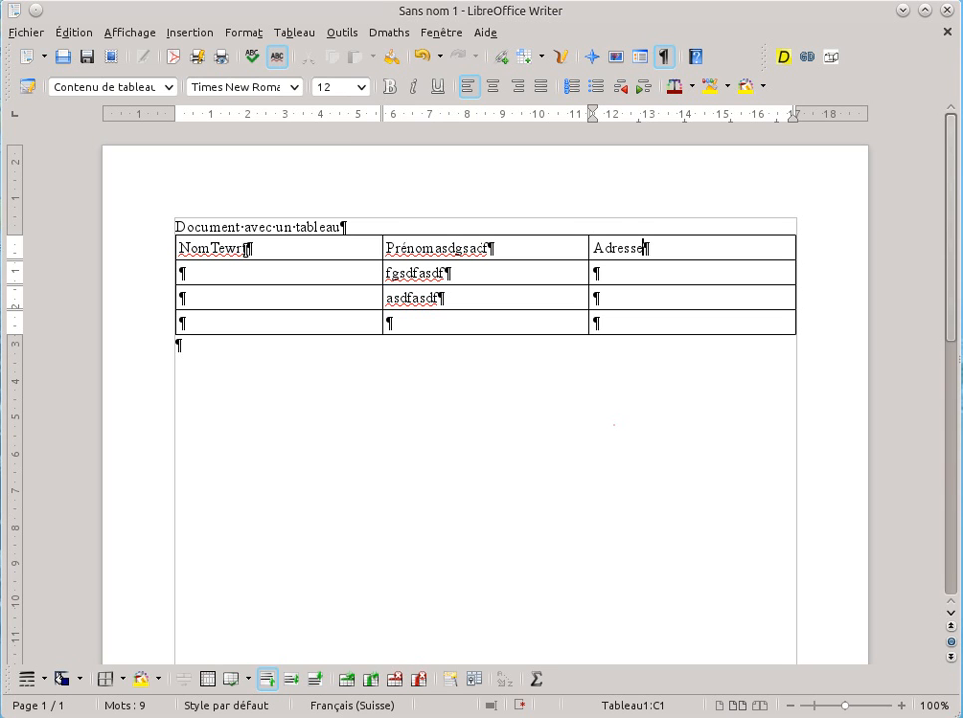
- Remove the leftover filler text after the "Prénom" and "Nom" headings
left_click(502, 245)
key("BackSpace")
key("BackSpace")
key("BackSpace")
key("BackSpace")
key("BackSpace")
key("BackSpace")
key("BackSpace")
key("BackSpace")
left_click(274, 249)
key("BackSpace")
key("BackSpace")
key("BackSpace")
key("BackSpace")
key("BackSpace")
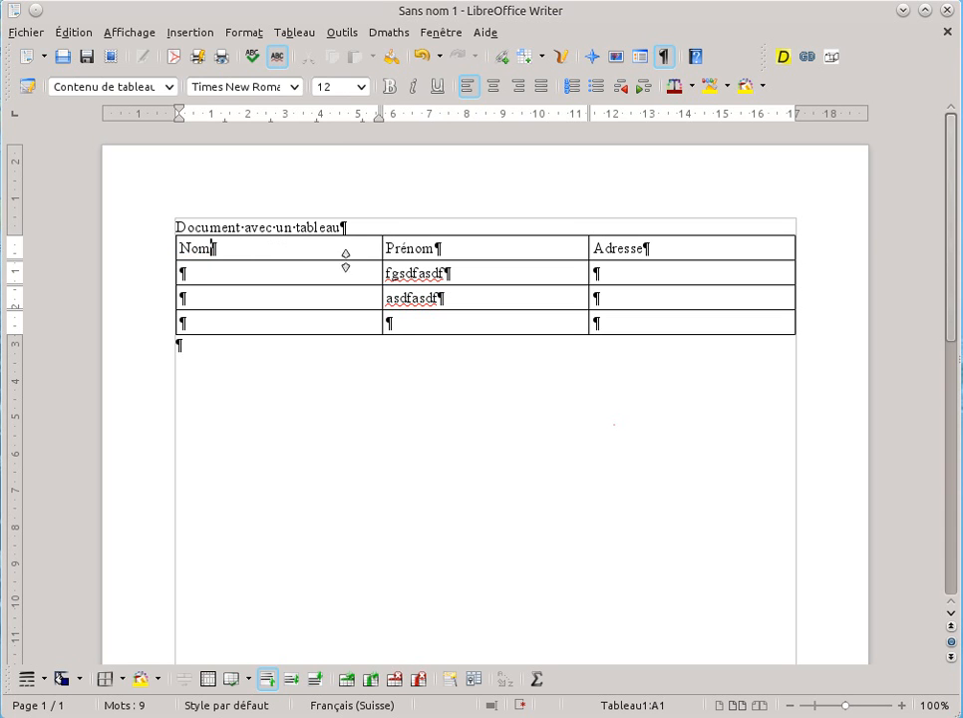
- Enter a surname below "Nom", and narrow the Nom and Prénom columns to about 4.2 cm each
type("Dupont")
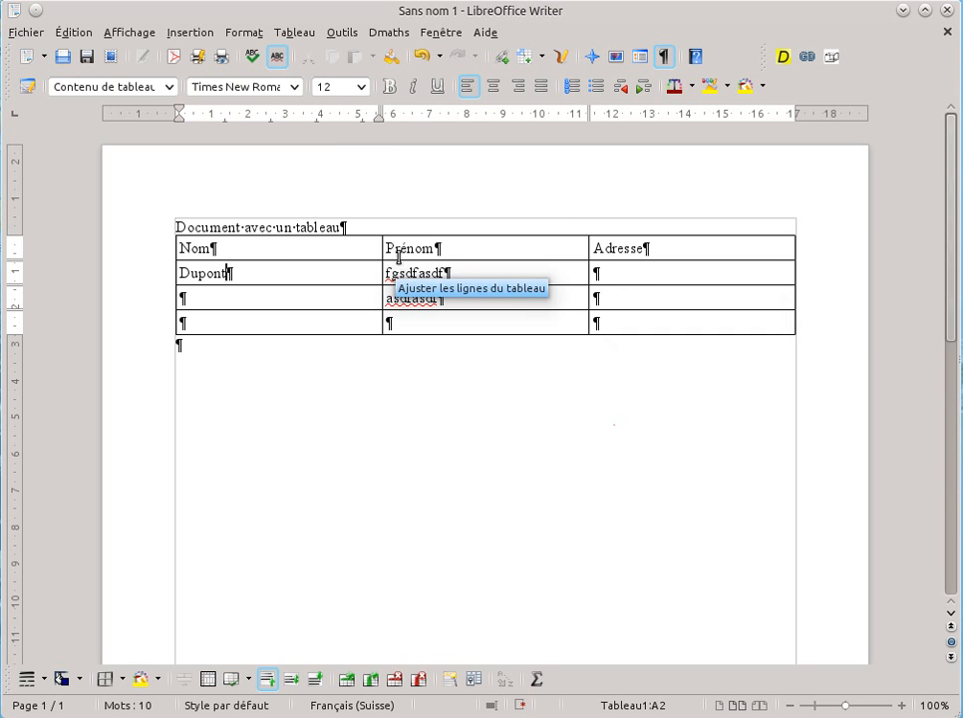
left_click_drag(378, 252, 329, 254)
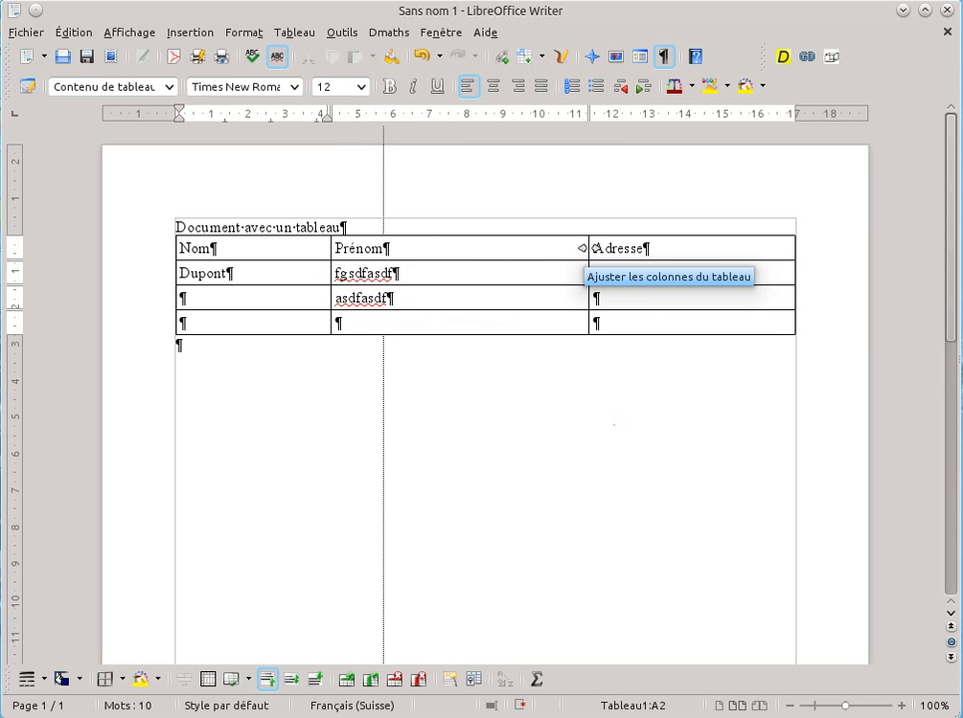
left_click_drag(587, 248, 485, 249)
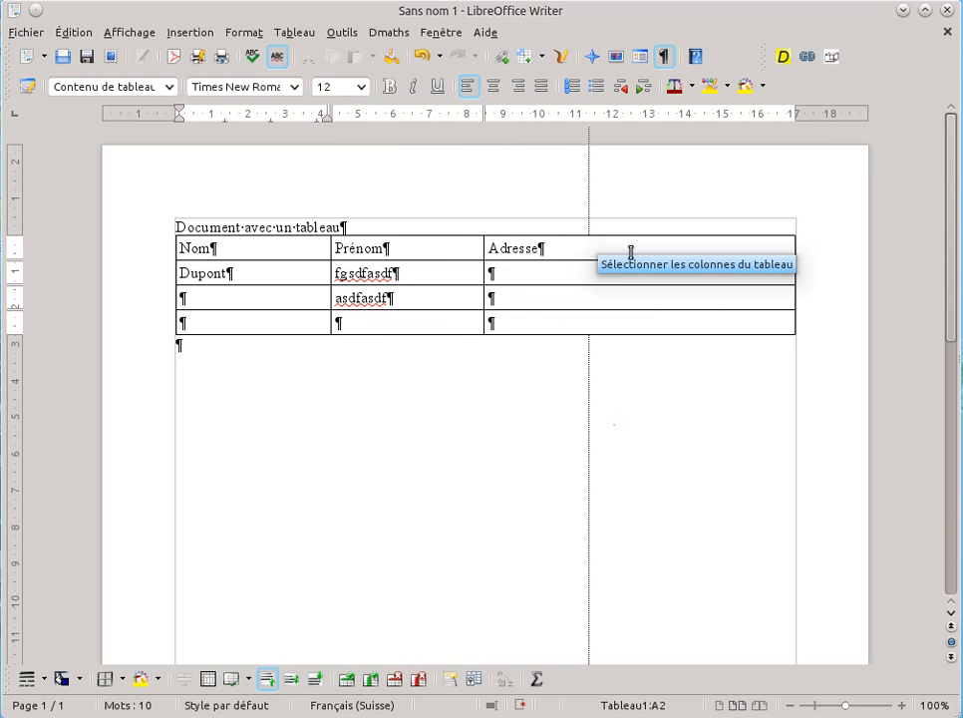
- Enter the street address in the Adresse cell of the second row
left_click(540, 272)
type("20 Chemin")
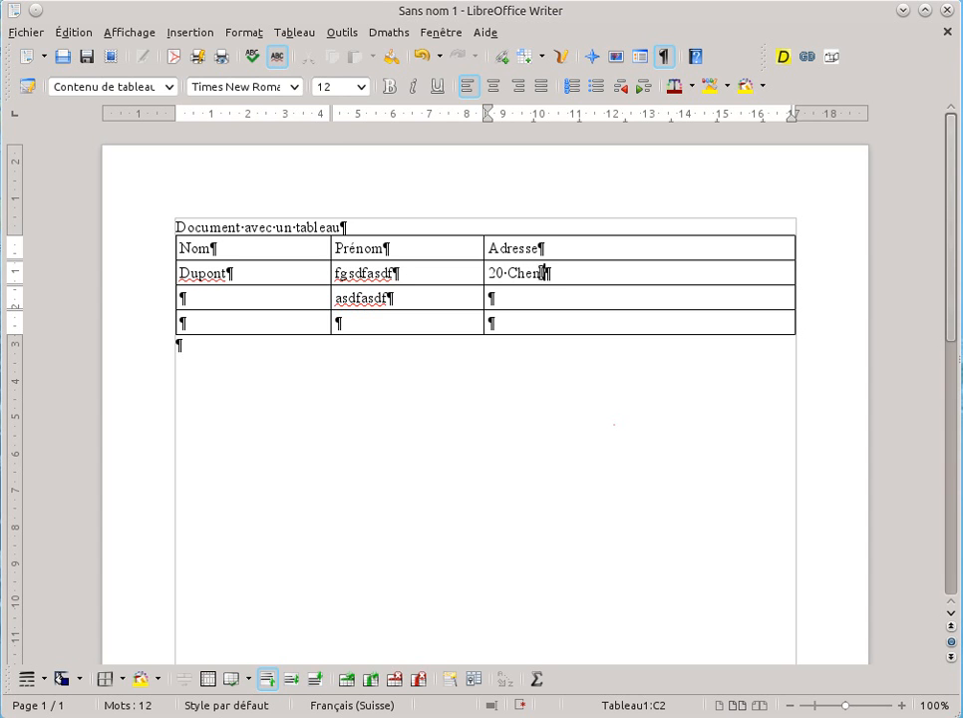
type(" macin truc wefqsfsd")
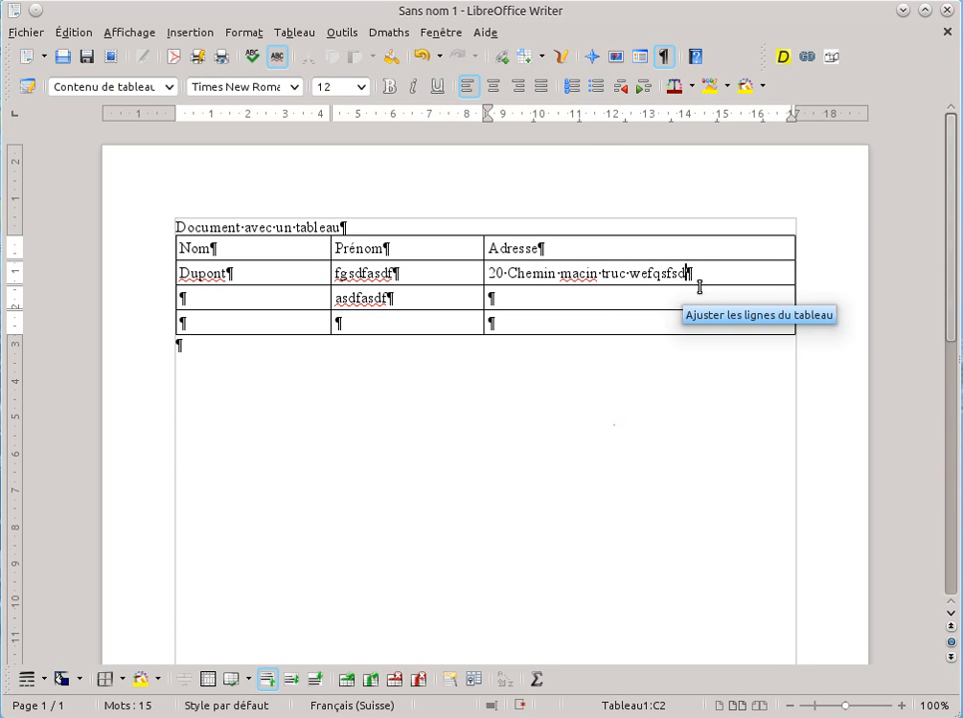
key("Return")
type("sdfg")
key("Return")
type("sdfg")
key("Return")
type("d")
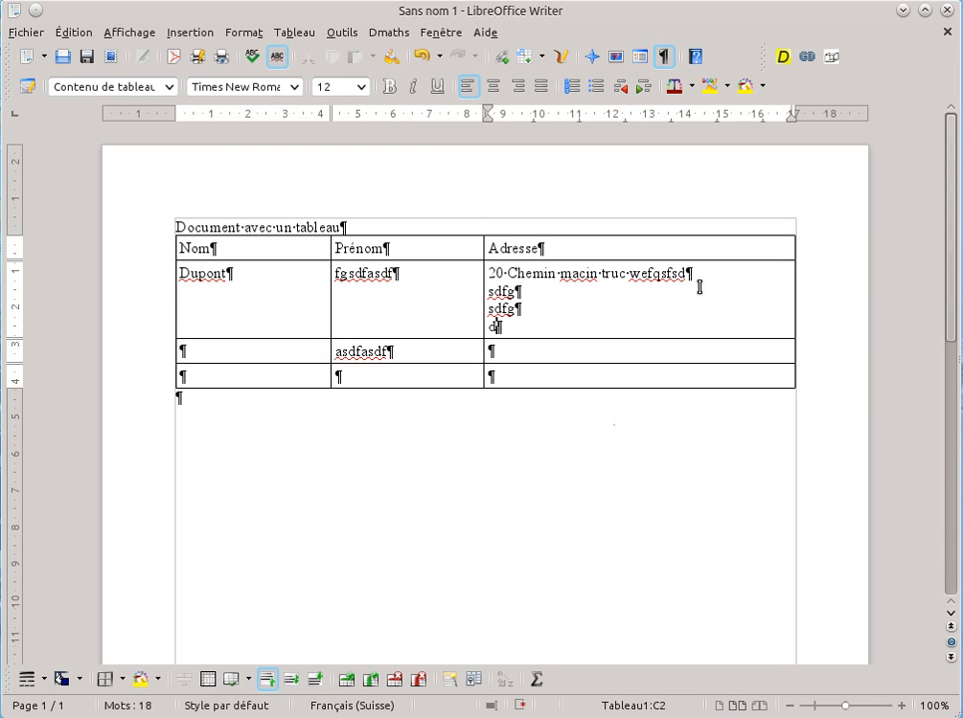
key("BackSpace")
key("BackSpace")
key("BackSpace")
key("BackSpace")
key("BackSpace")
key("BackSpace")
key("BackSpace")
key("BackSpace")
key("BackSpace")
key("BackSpace")
key("BackSpace")
key("BackSpace")
- Continue the address in the same paragraph with line breaks, adding the lines "sdgfsadf", "sadffasdf" and "YSDf"
key("shift+Return")
type("sdgfsadf")
key("shift+Return")
type("sadffasdf")
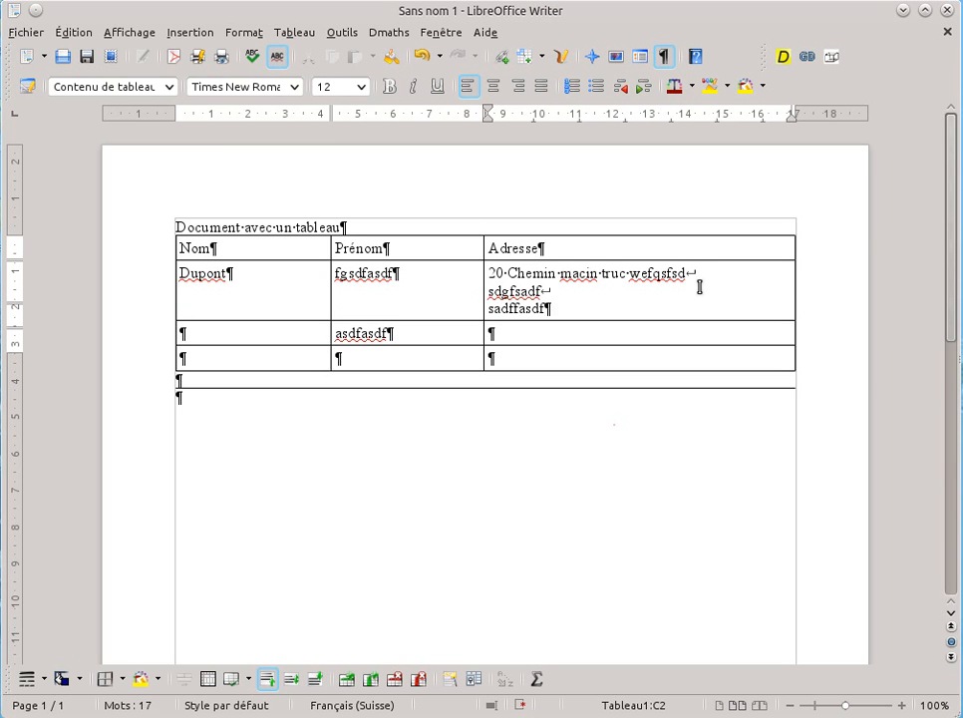
key("shift+Return")
type("YSD")
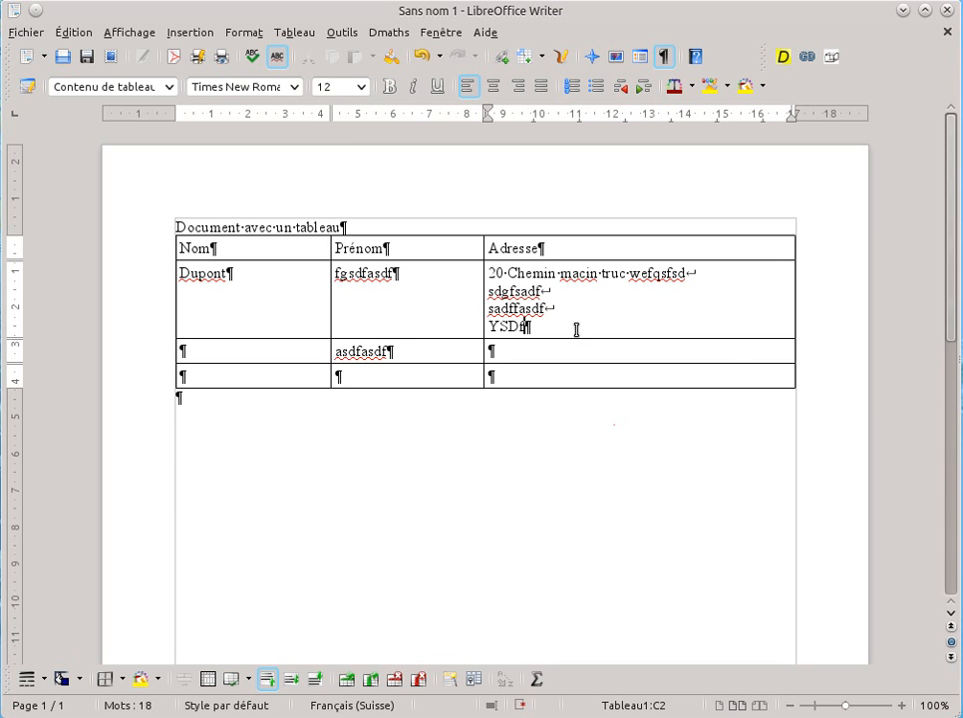
type("f")
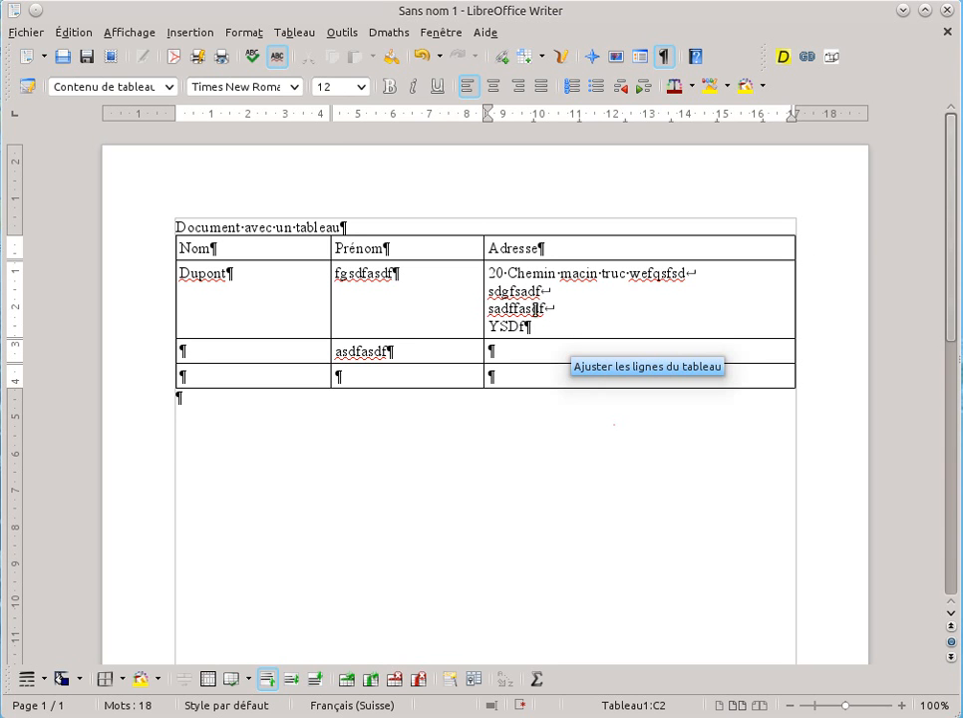
- Try centred, right and justified alignment on the address paragraph, and leave it centred
left_click(562, 272)
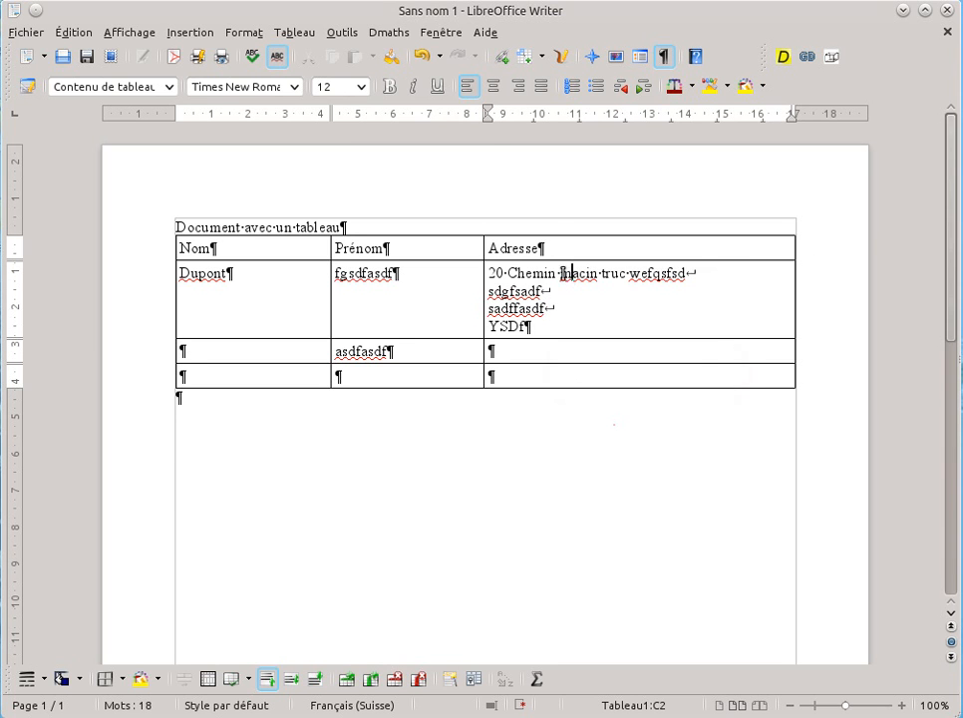
left_click(492, 88)
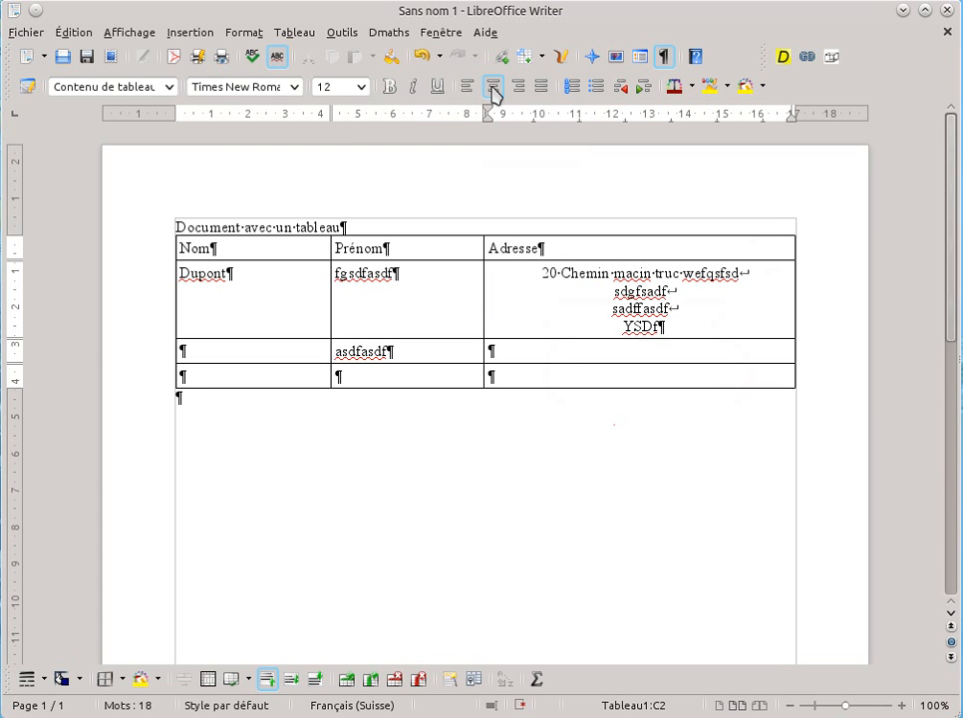
left_click(517, 88)
left_click(541, 87)
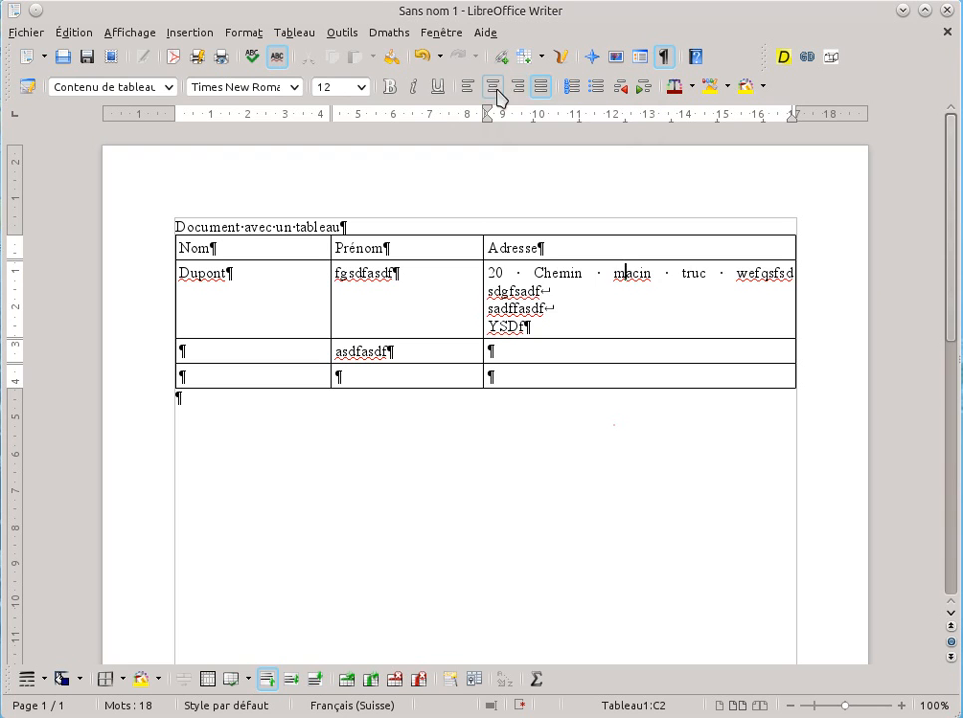
left_click(493, 90)
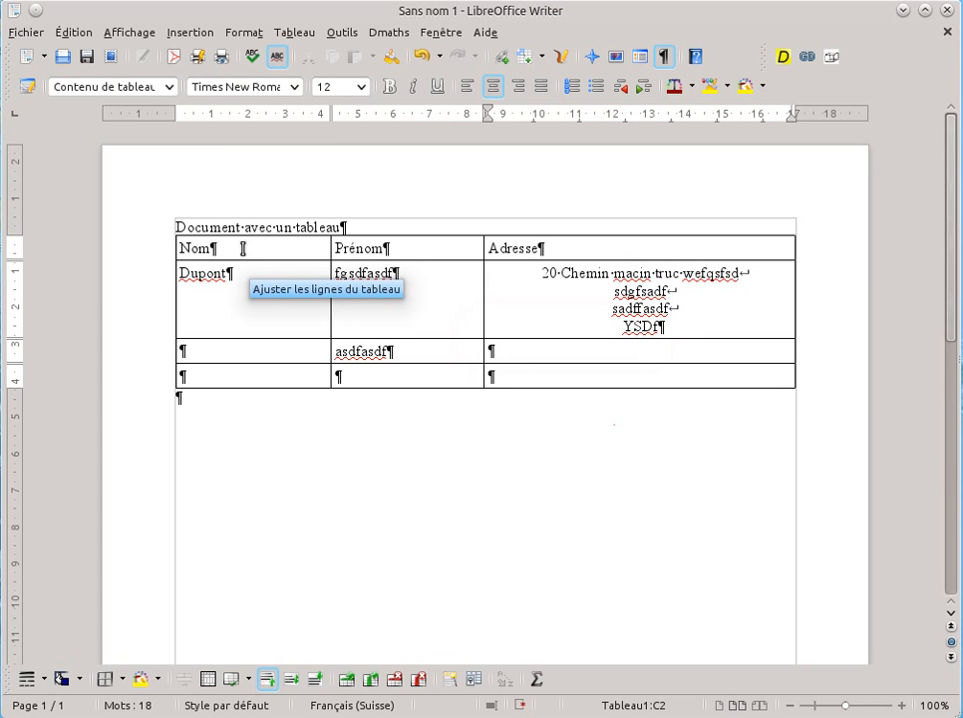
- Select the heading row and give it blue (Bleu) borders with a line width of 1.05 pt
left_click_drag(245, 250, 510, 248)
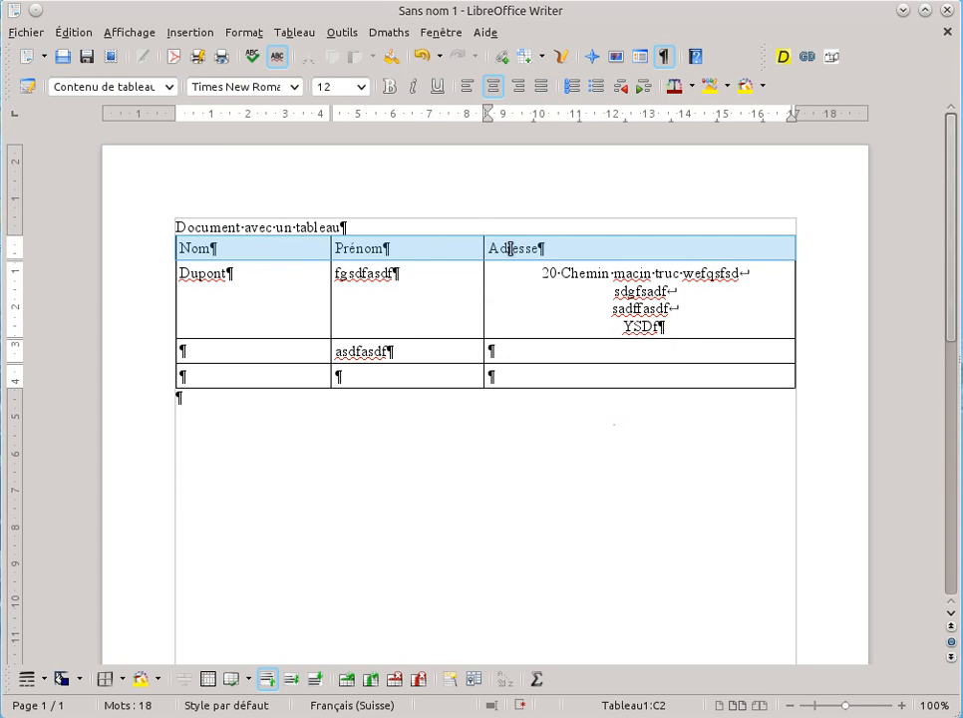
left_click(163, 250)
left_click(165, 273)
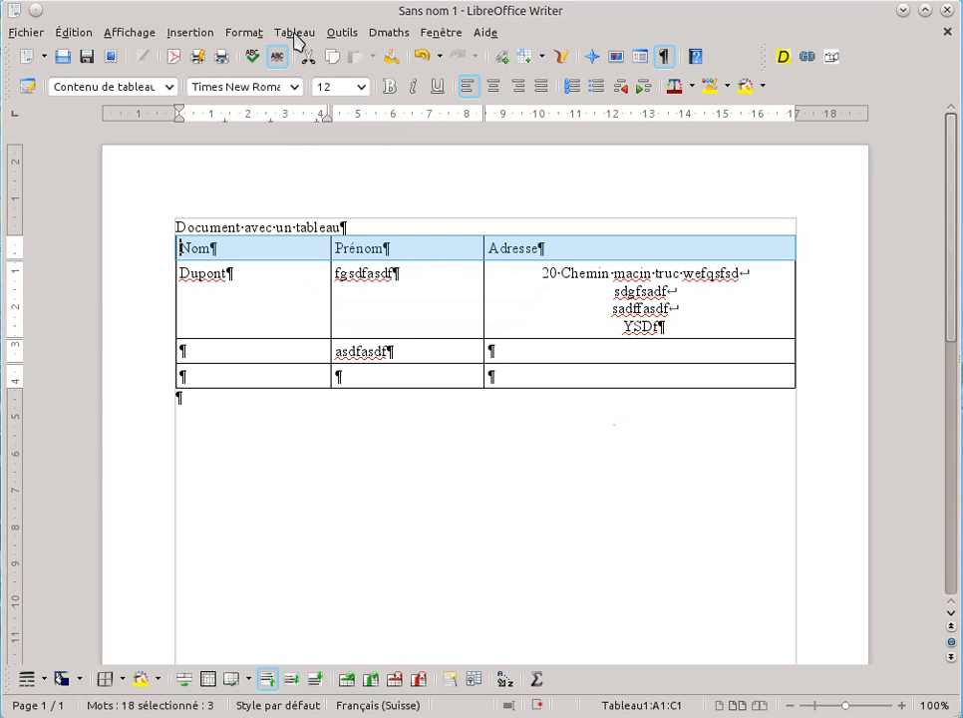
left_click(474, 680)
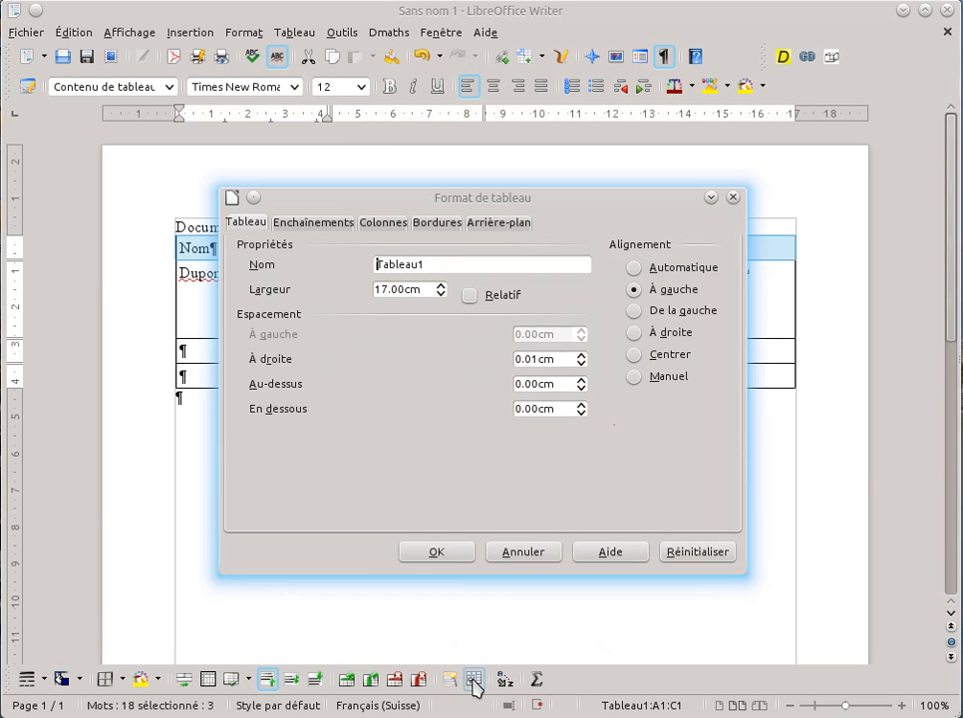
left_click(436, 224)
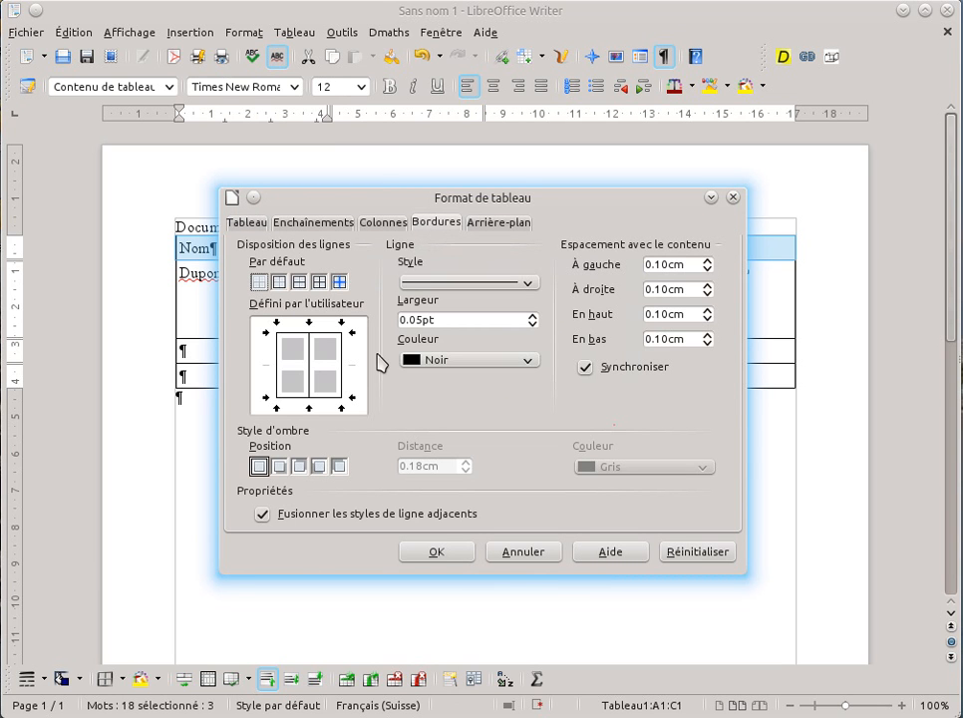
left_click(534, 319)
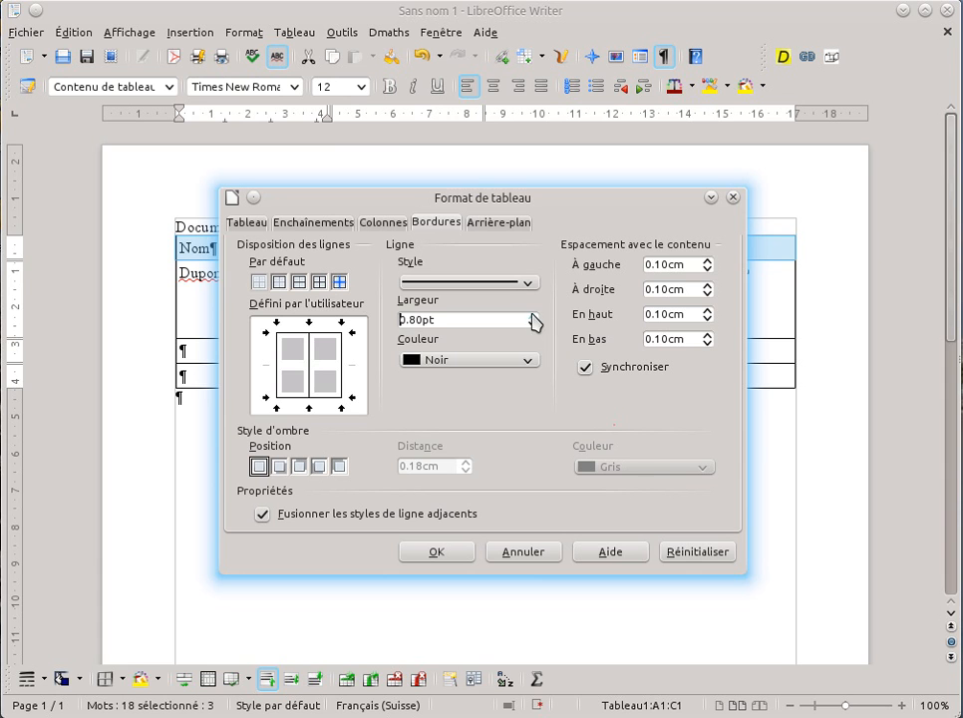
left_click(533, 365)
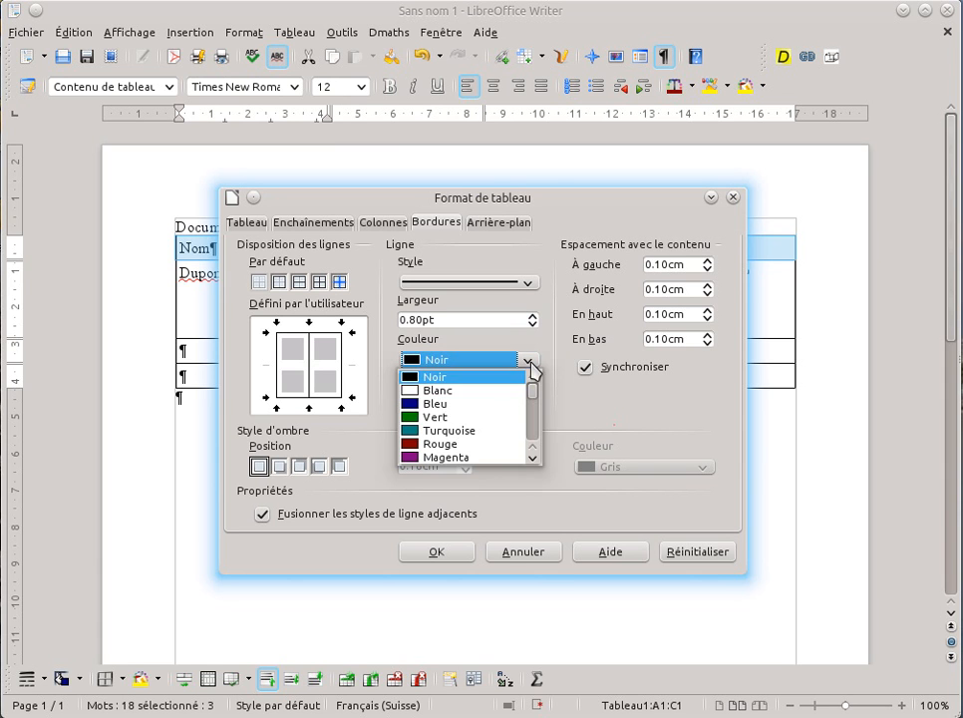
left_click(445, 407)
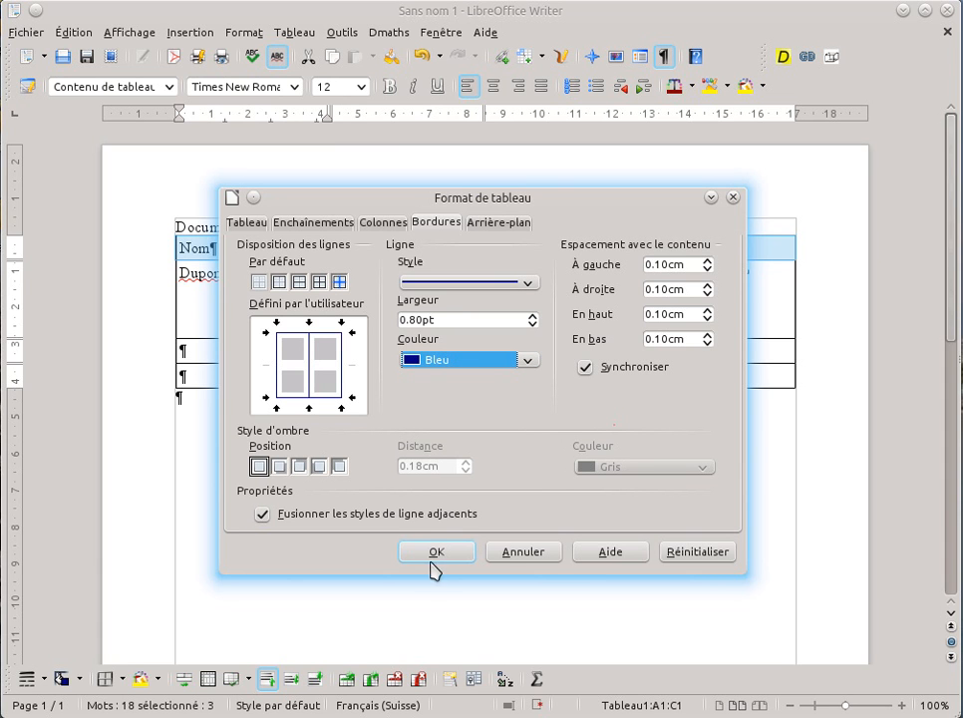
left_click(533, 316)
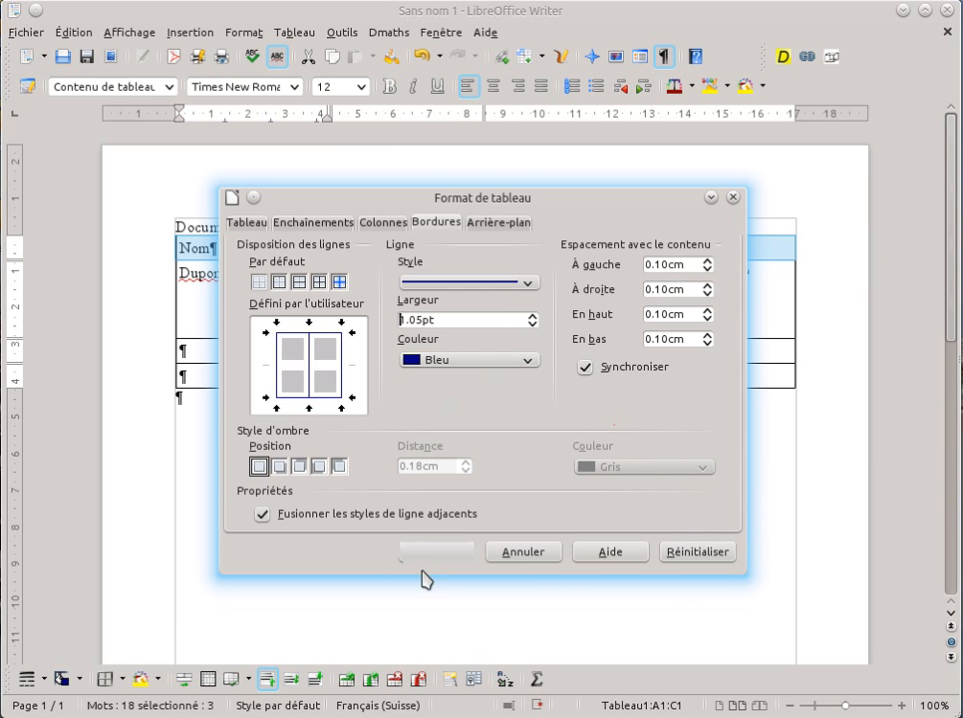
left_click(437, 551)
left_click(491, 377)
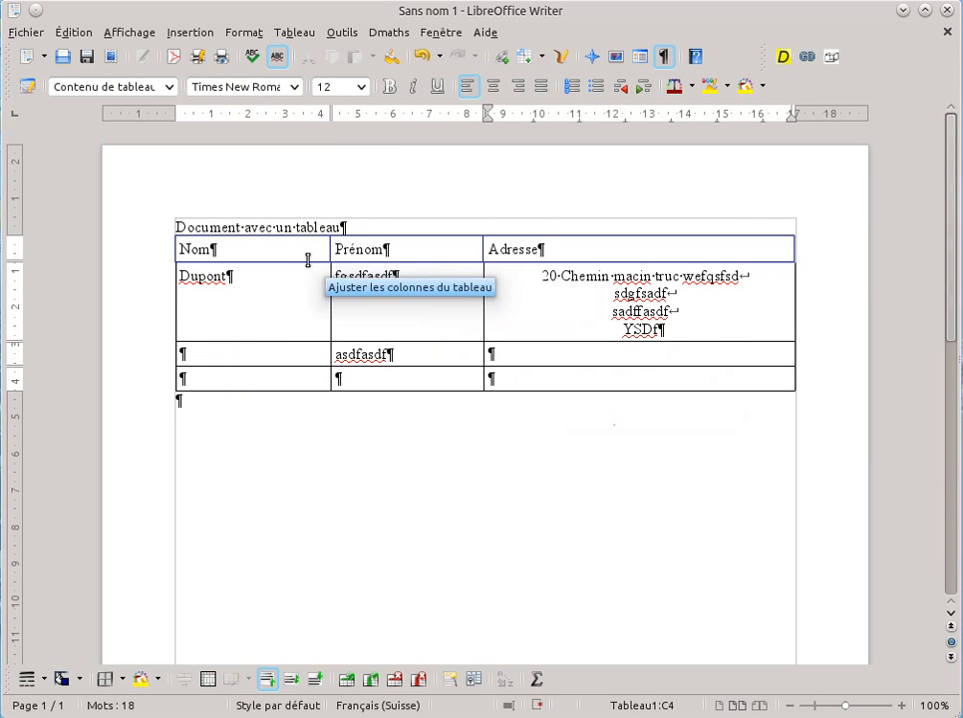
- Thicken the heading row's borders to a line width of 2.30 pt
left_click(166, 249)
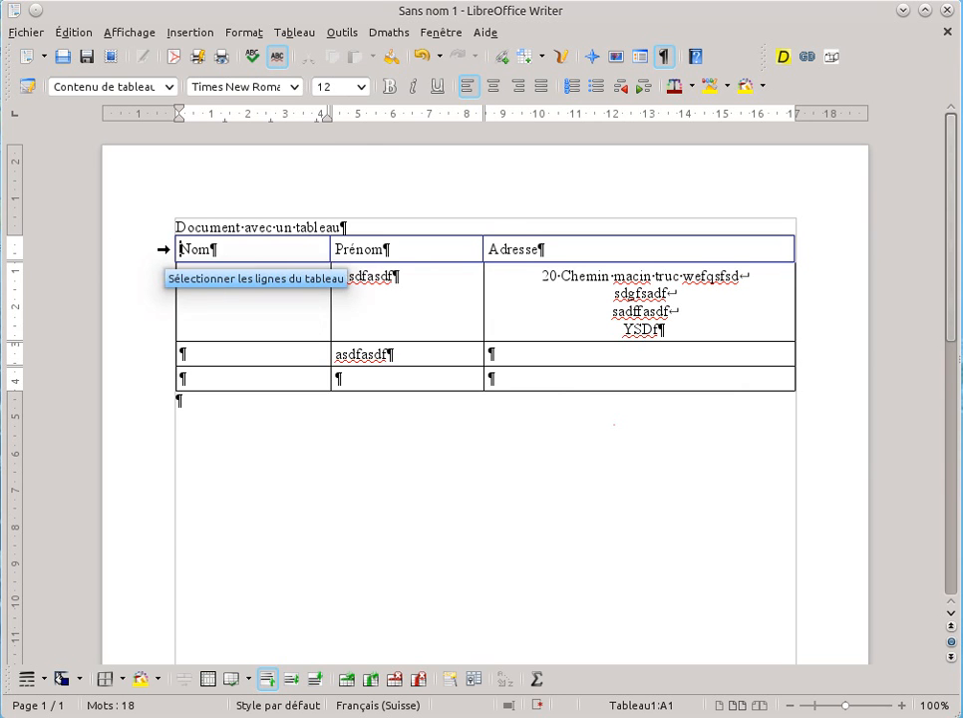
left_click(164, 249)
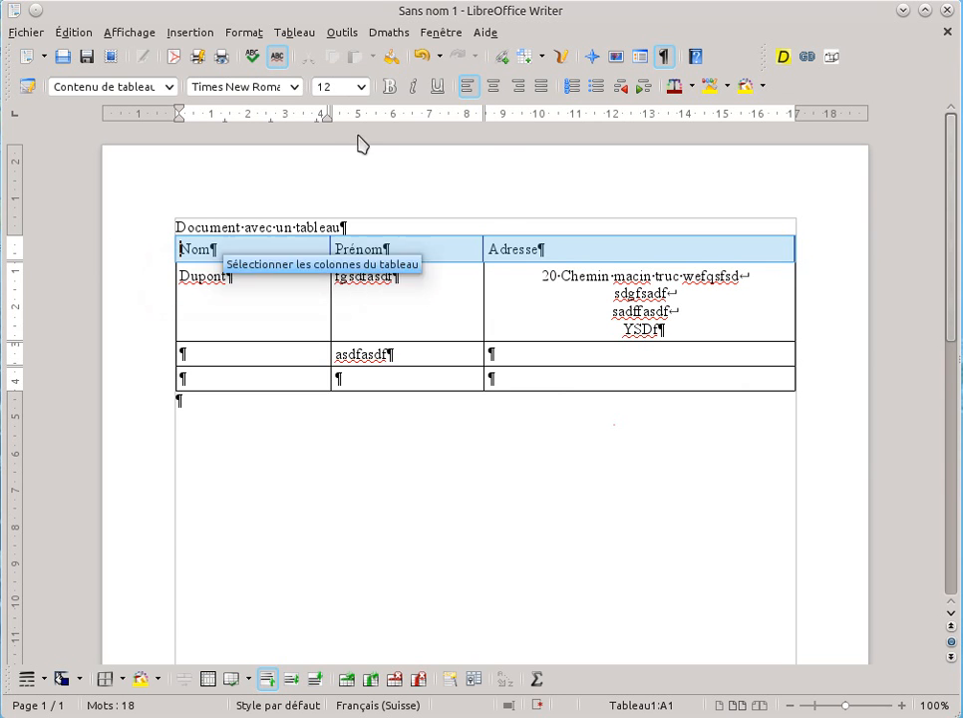
left_click(474, 679)
left_click(534, 342)
left_click(534, 342)
left_click(534, 342)
left_click(535, 342)
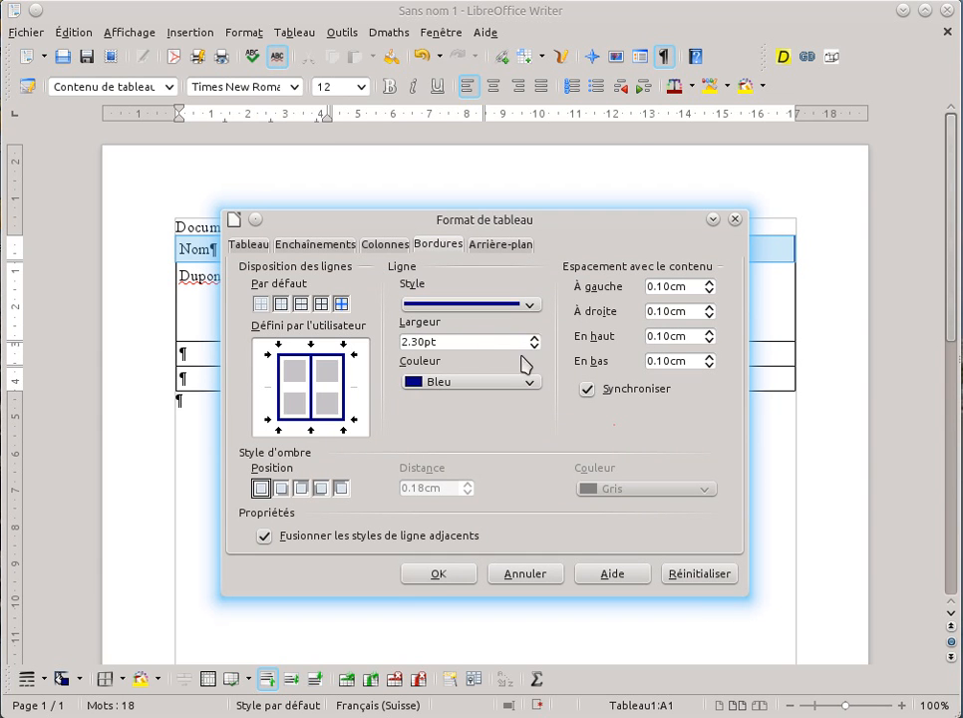
left_click(437, 574)
left_click(469, 472)
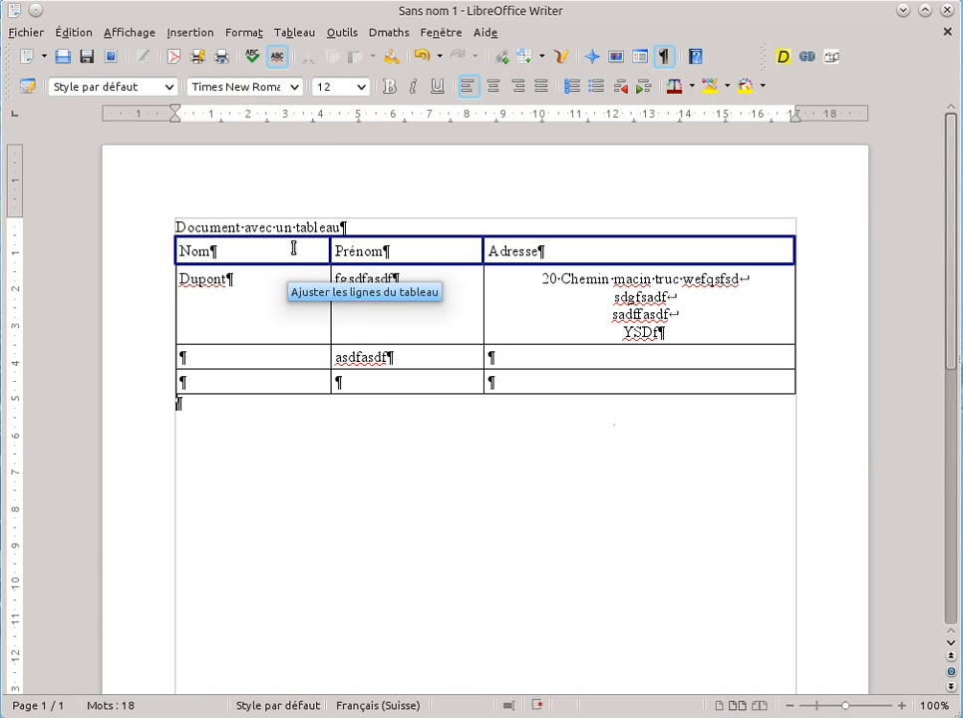
- Select the heading row and give its cells a Gris 30% background colour
left_click(163, 250)
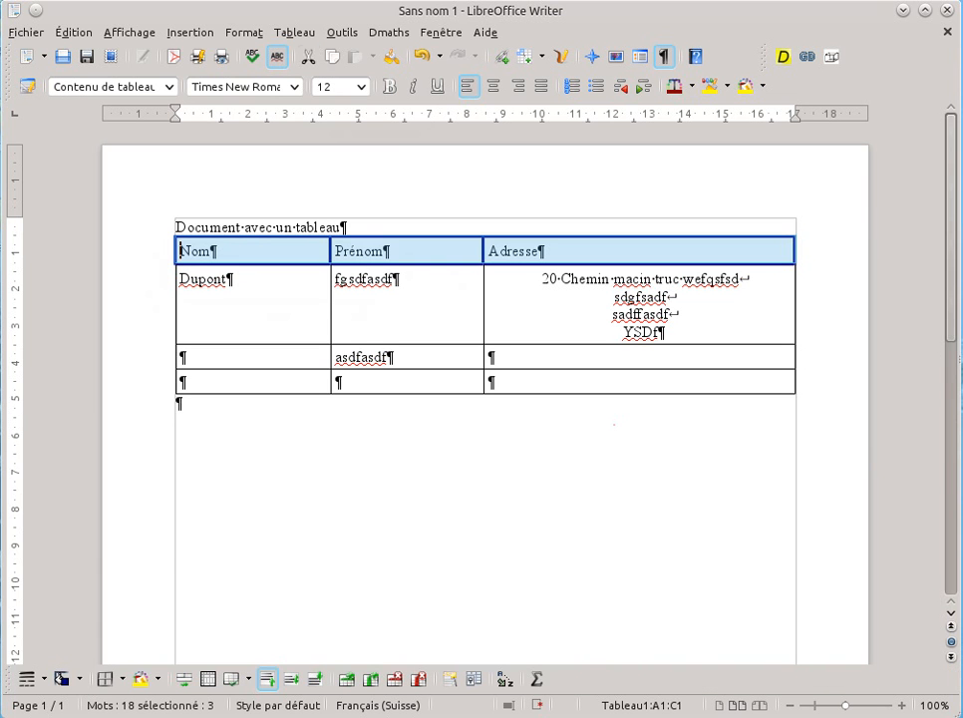
left_click(477, 678)
left_click(493, 267)
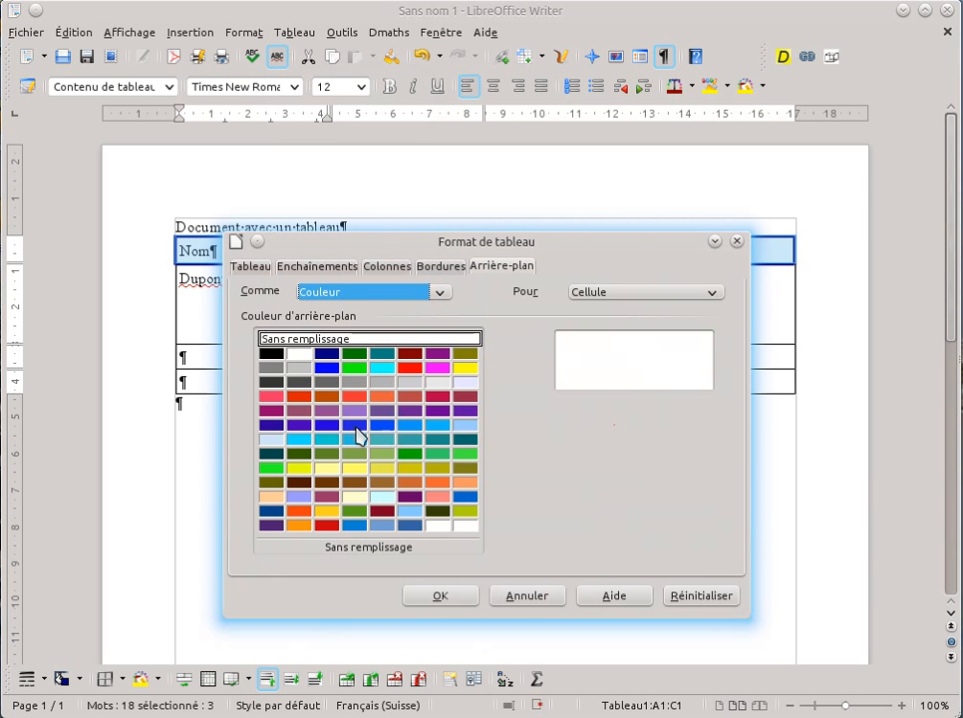
left_click(383, 383)
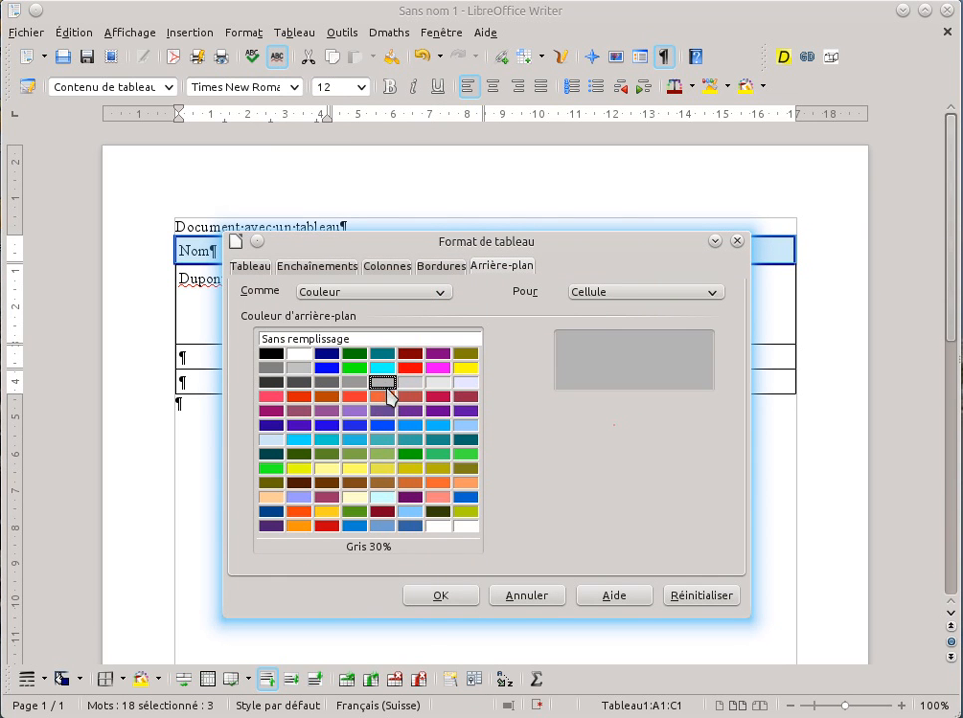
left_click(440, 596)
key("ctrl+End")
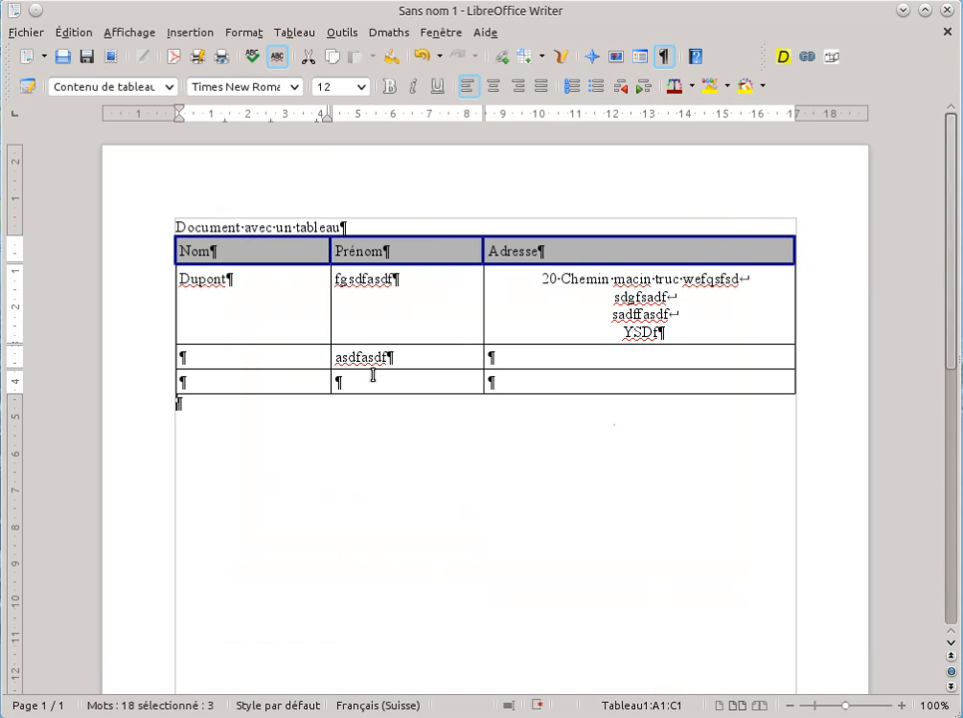
- Remove the left and bottom borders of the empty Nom cell in the table's third row
left_click(257, 356)
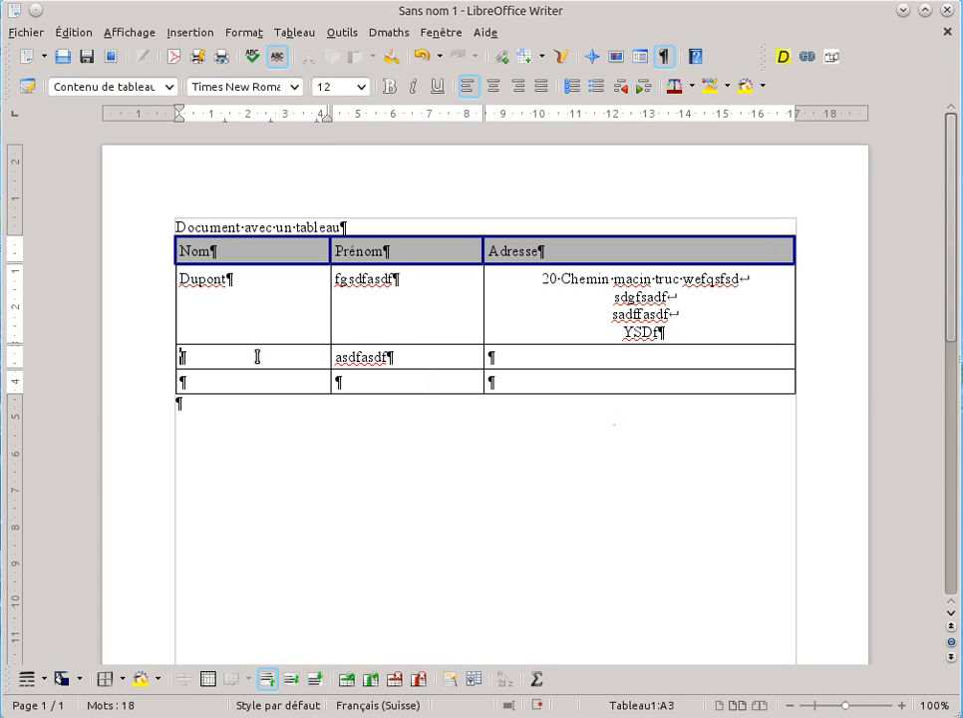
left_click_drag(181, 356, 324, 354)
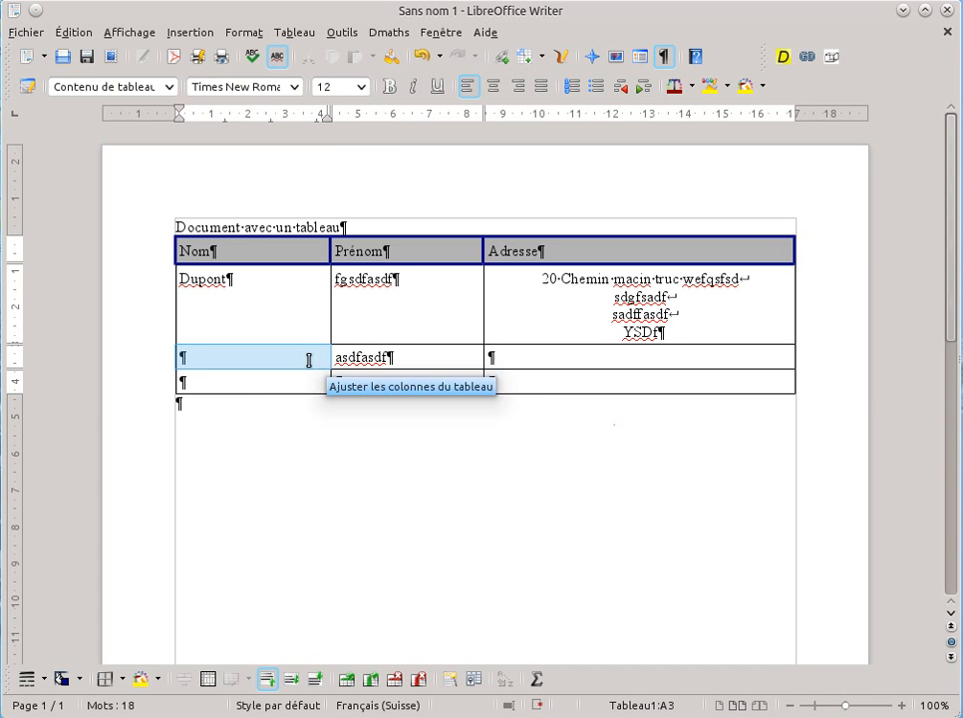
left_click(473, 681)
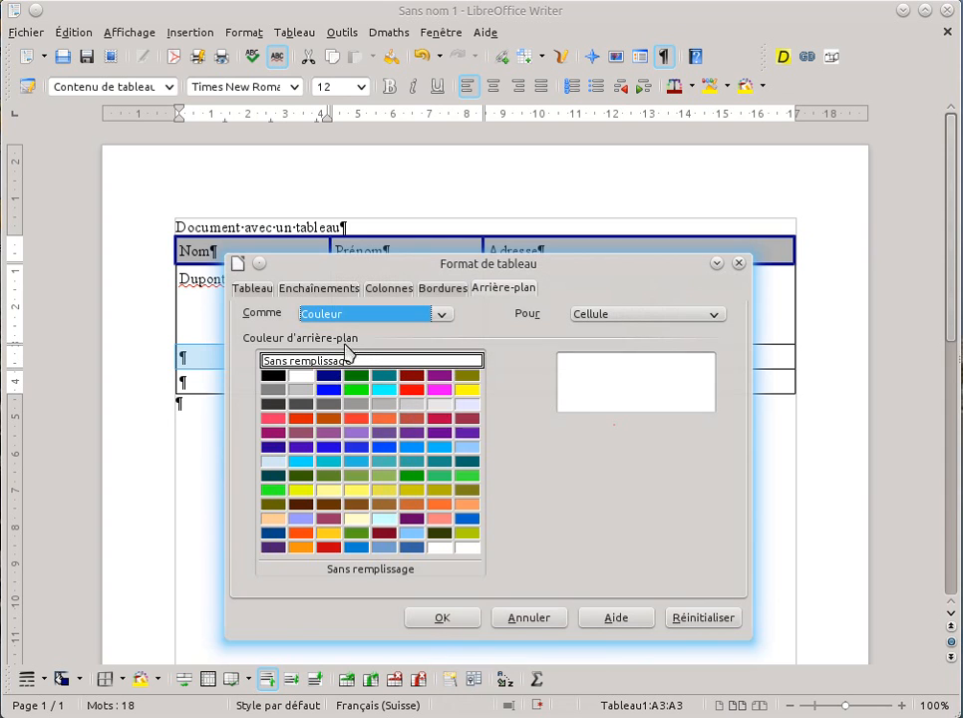
left_click(450, 291)
left_click(281, 428)
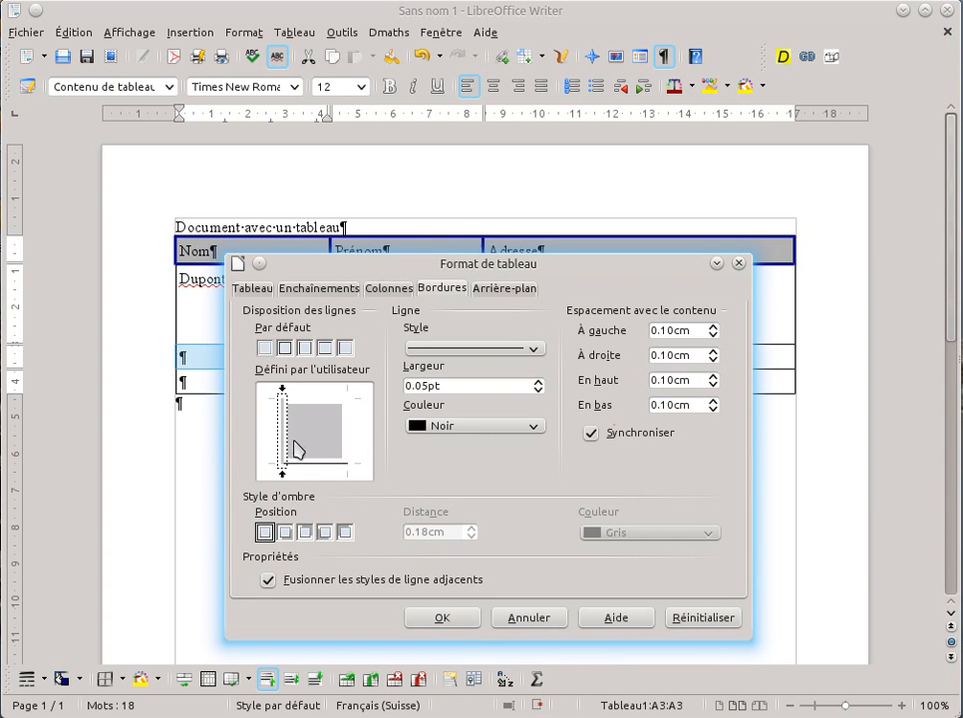
left_click(315, 464)
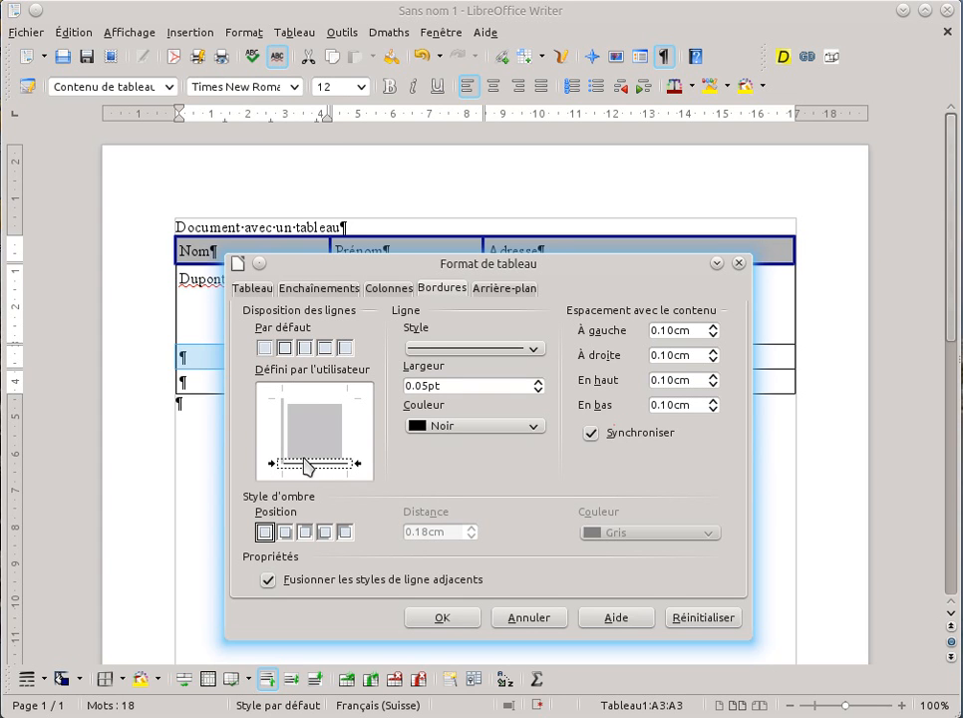
left_click(284, 447)
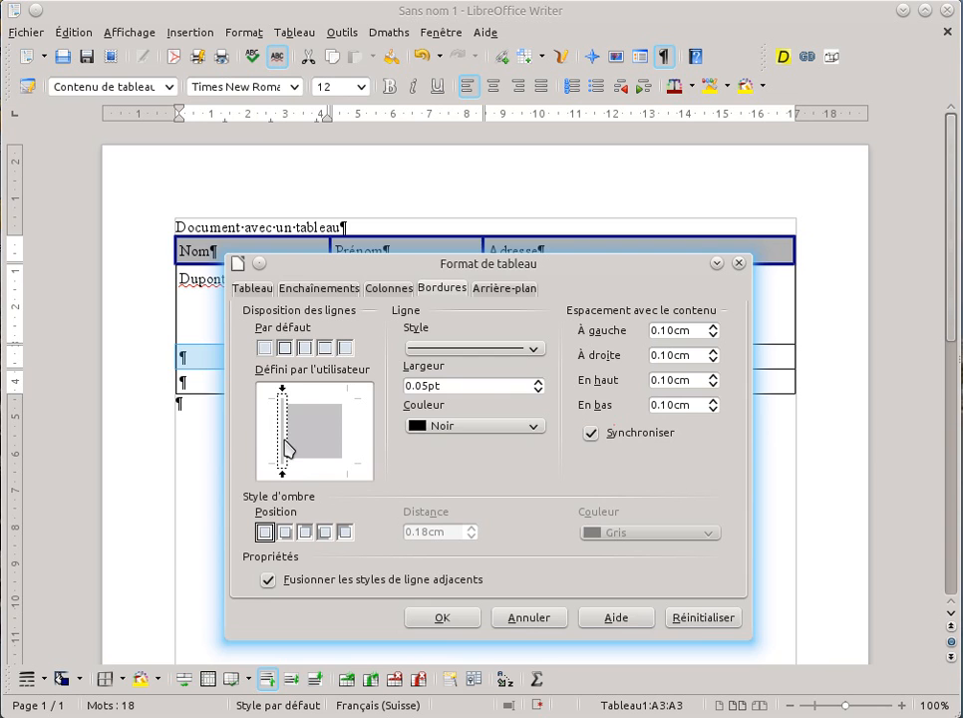
left_click(441, 618)
left_click(225, 409)
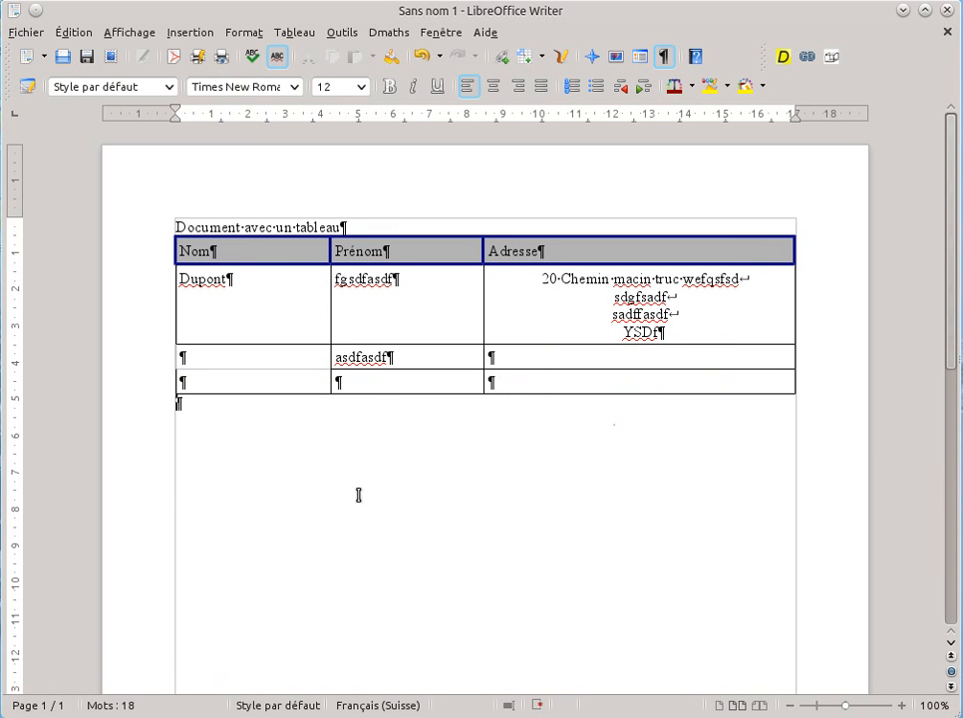
- Merge the two empty Adresse cells and enter the paragraphs "Sadtasrasdf", "asdr", "asdf", "fdsasdfasdf" and a blank one
left_click_drag(544, 357, 554, 381)
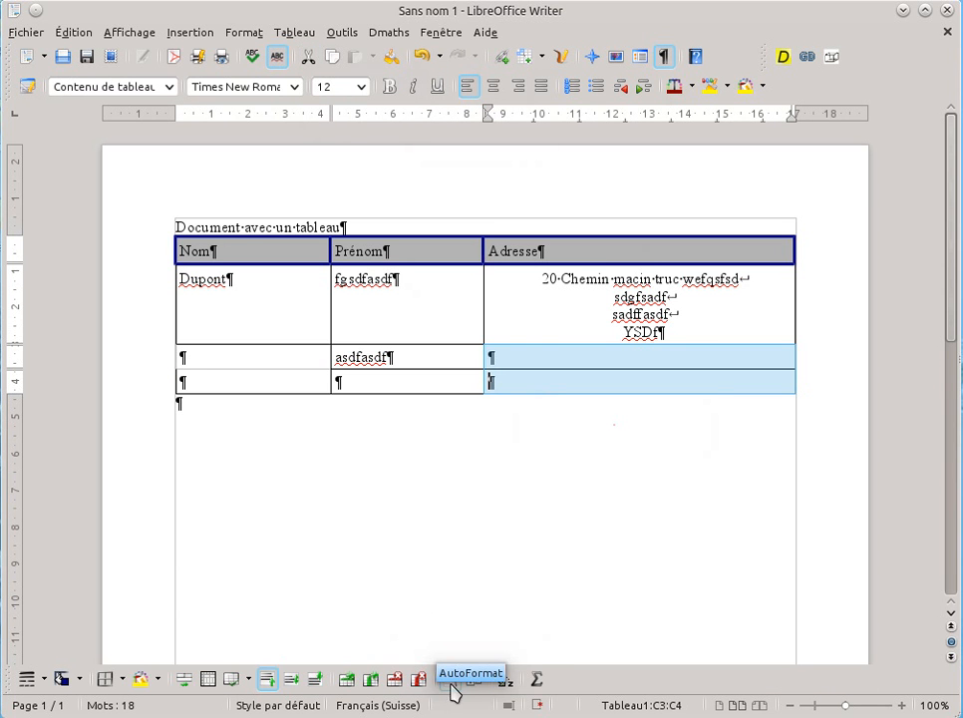
left_click(187, 680)
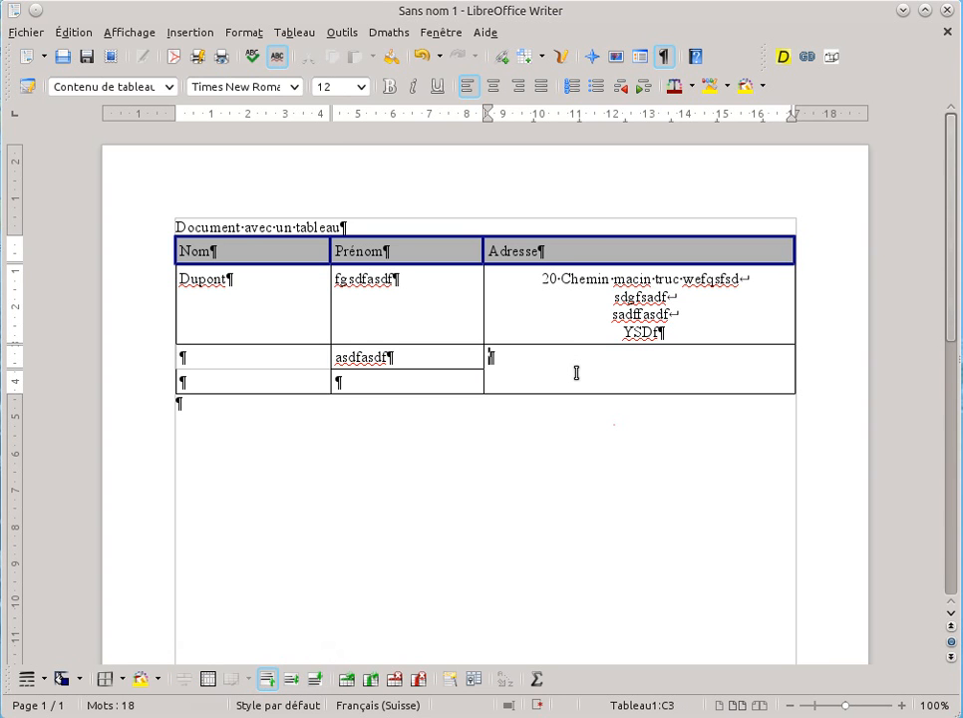
type("sadtasrasdf")
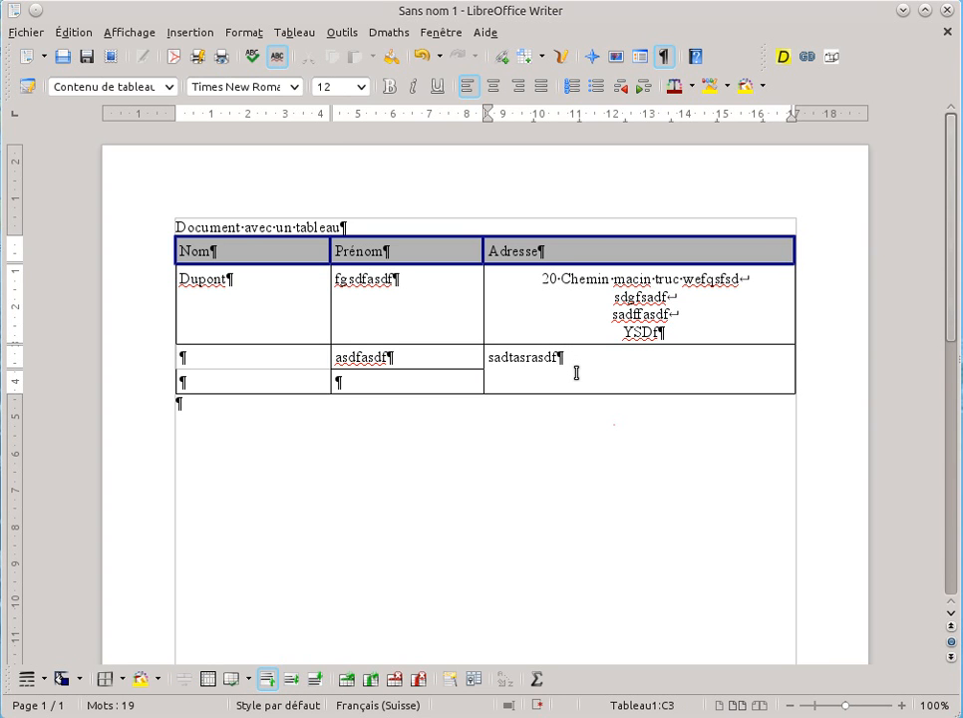
key("Return")
type("asdr")
key("Return")
type("asdf")
key("Return")
type("fdsasdfasdf")
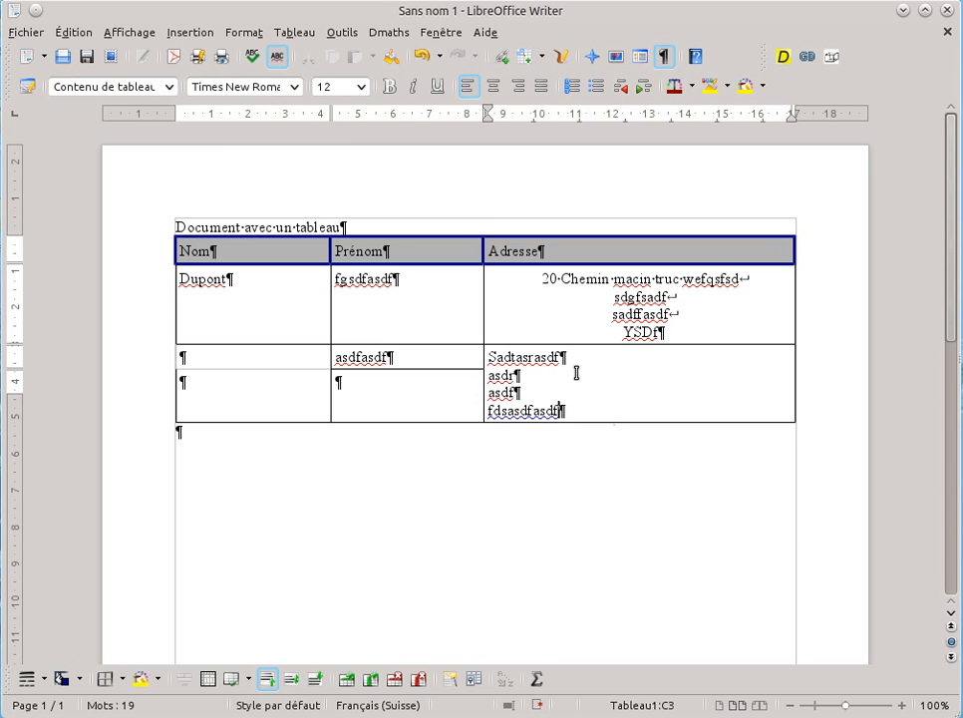
key("Return")
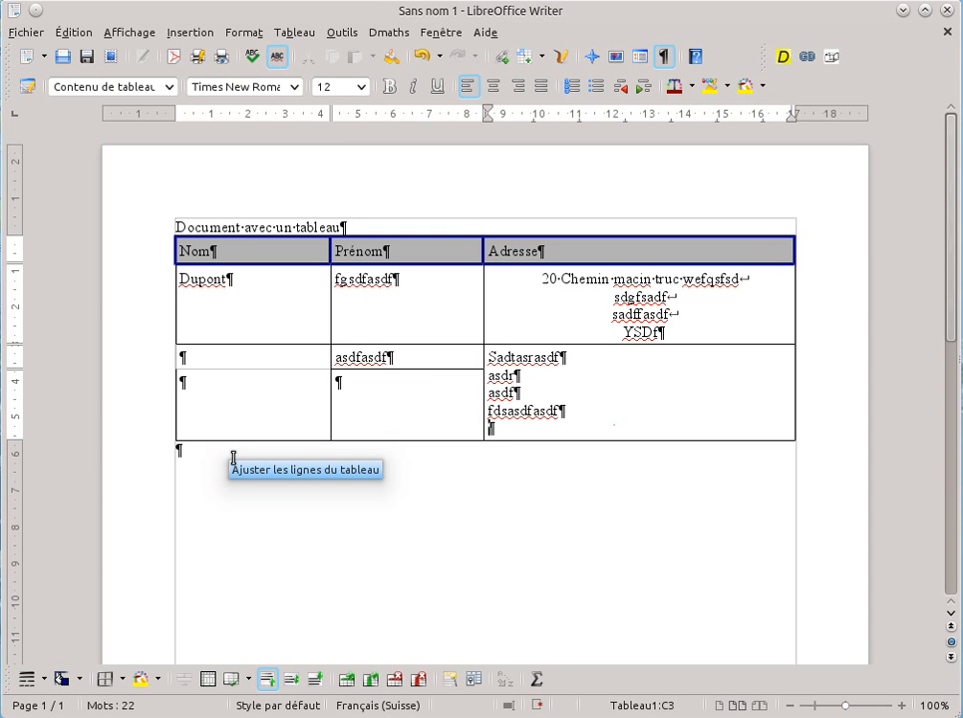
left_click(475, 688)
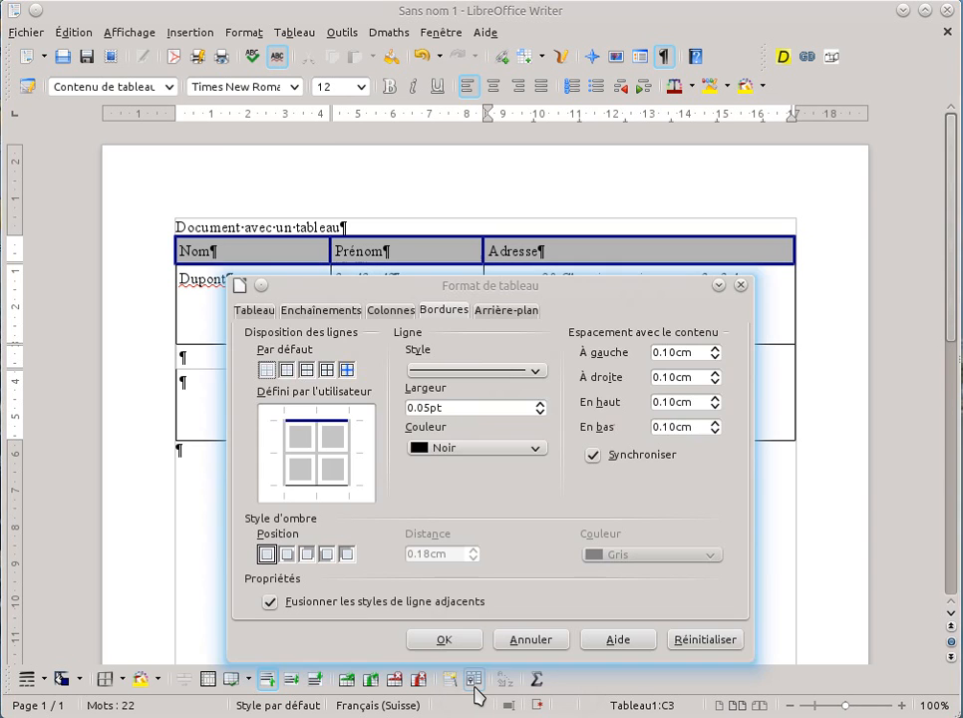
left_click(389, 310)
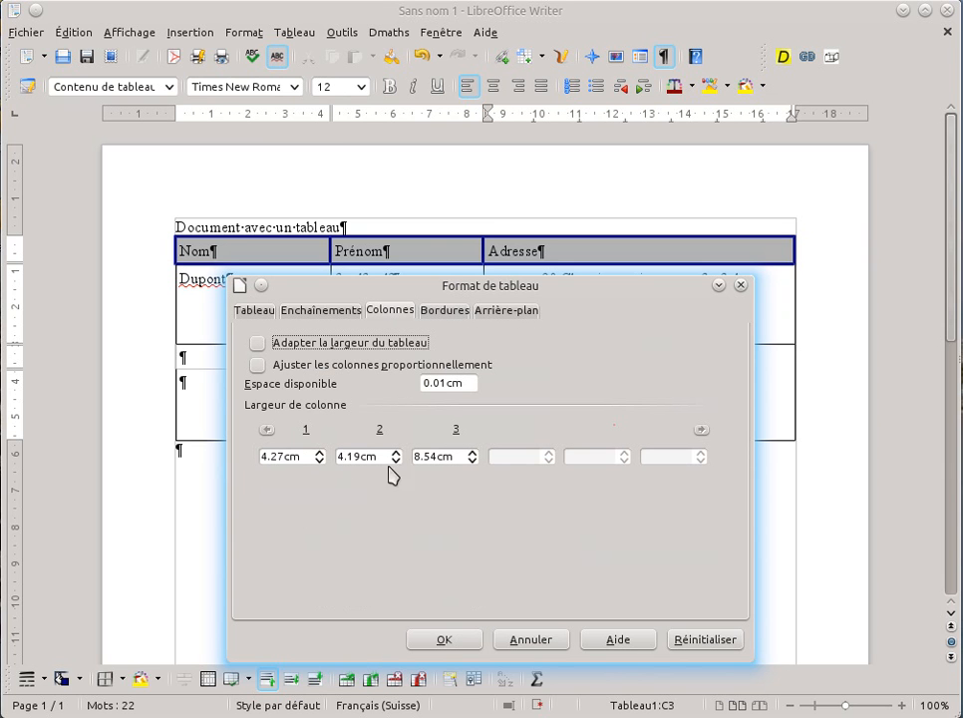
left_click(472, 461)
left_click(473, 461)
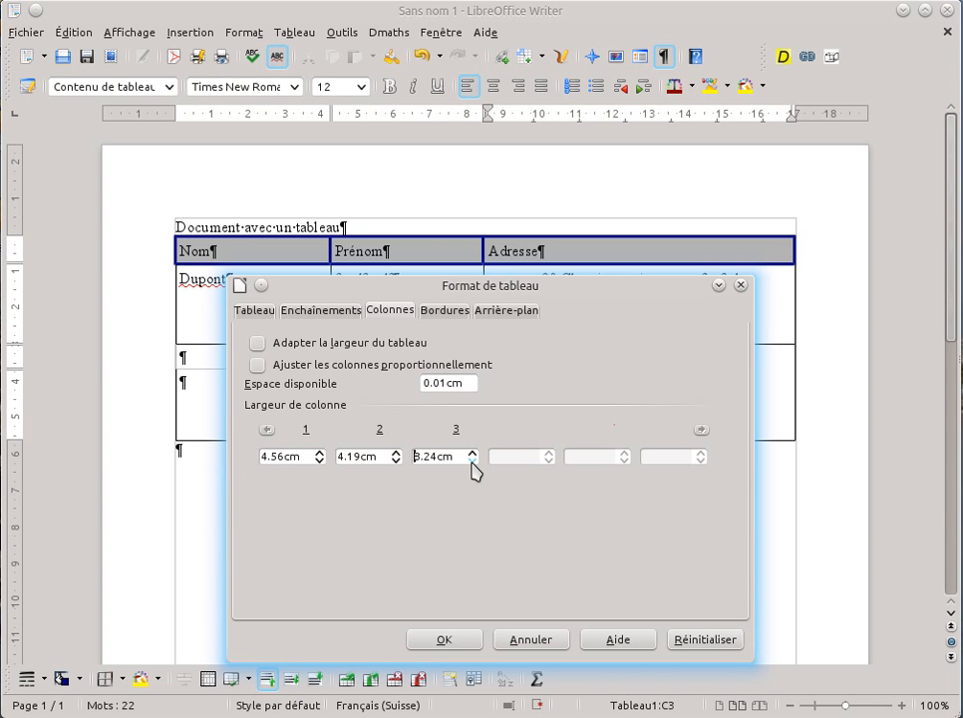
left_click(261, 316)
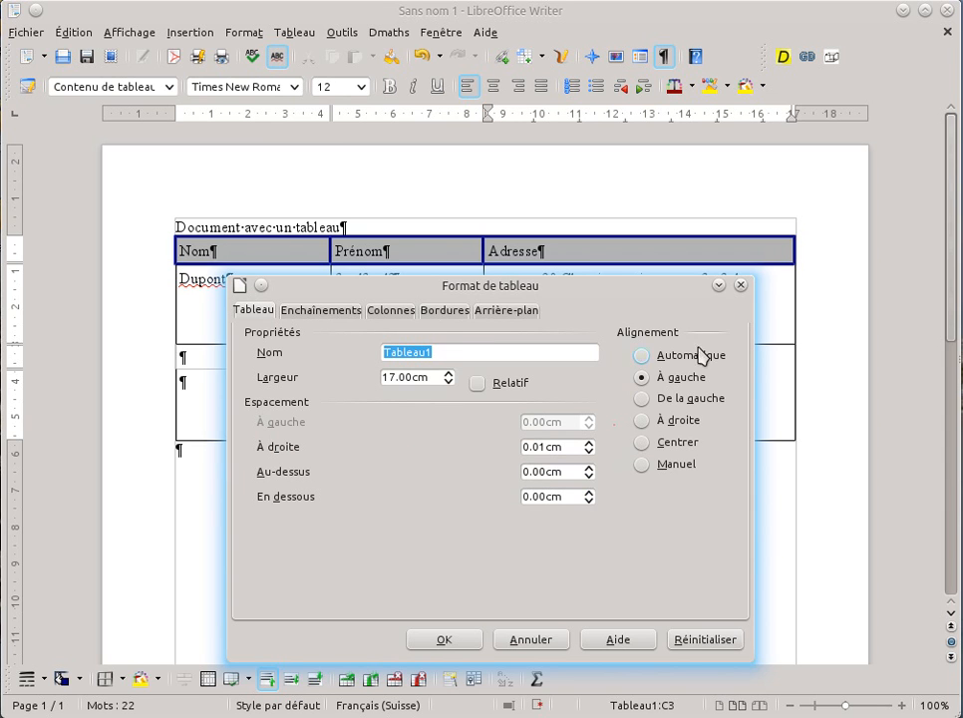
left_click(740, 285)
- Narrow the table to about 15.06 cm by pulling in its right edge, and centre it between the page margins
left_click_drag(796, 297, 724, 309)
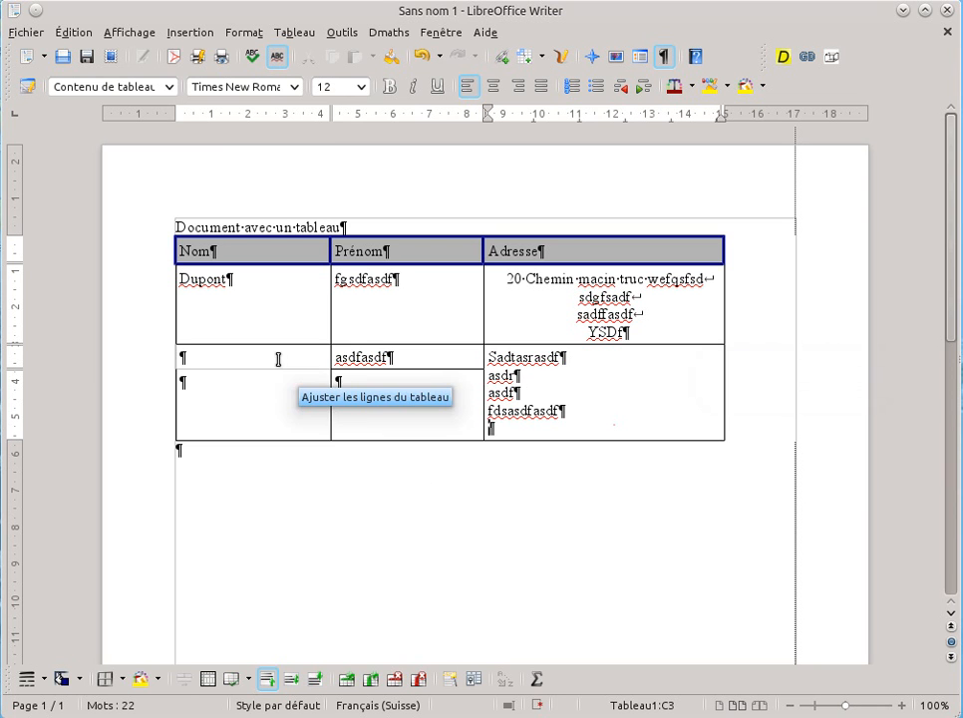
left_click(473, 679)
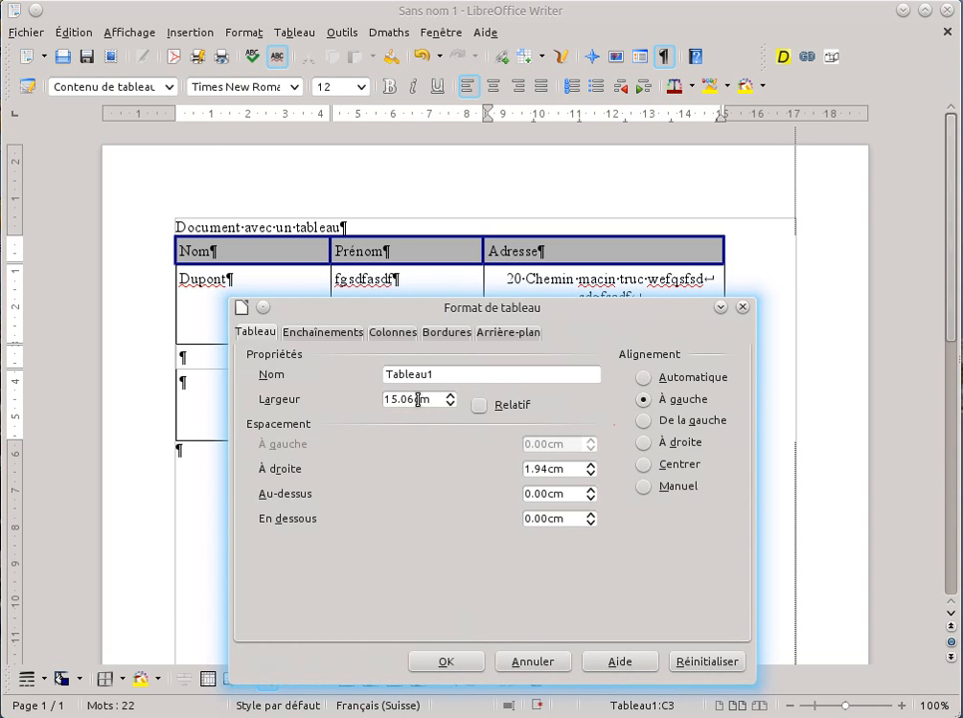
left_click(683, 463)
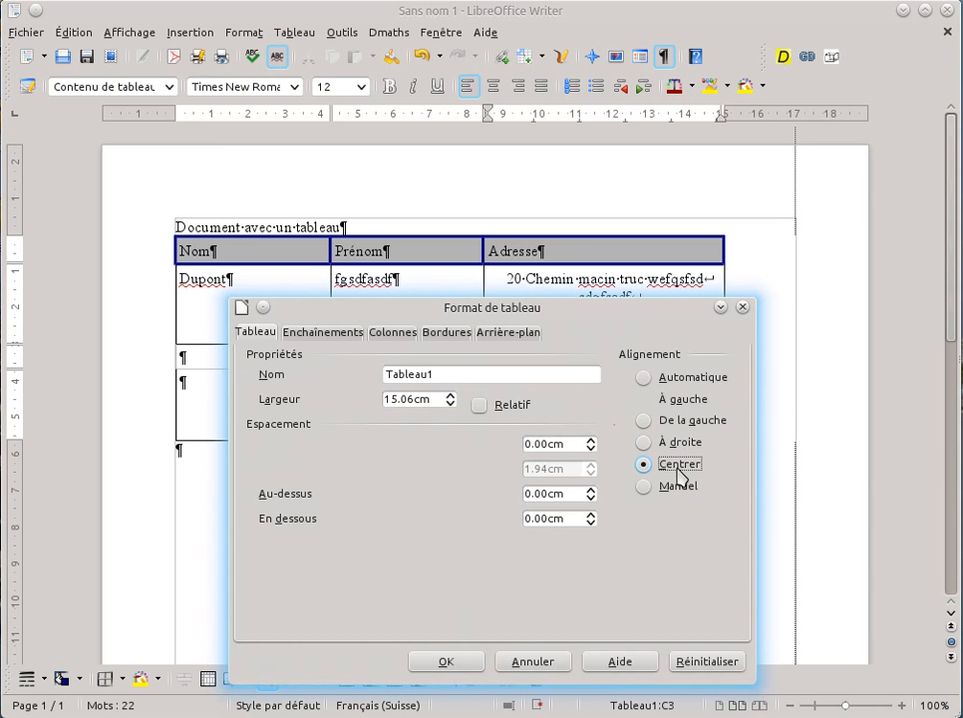
left_click(451, 664)
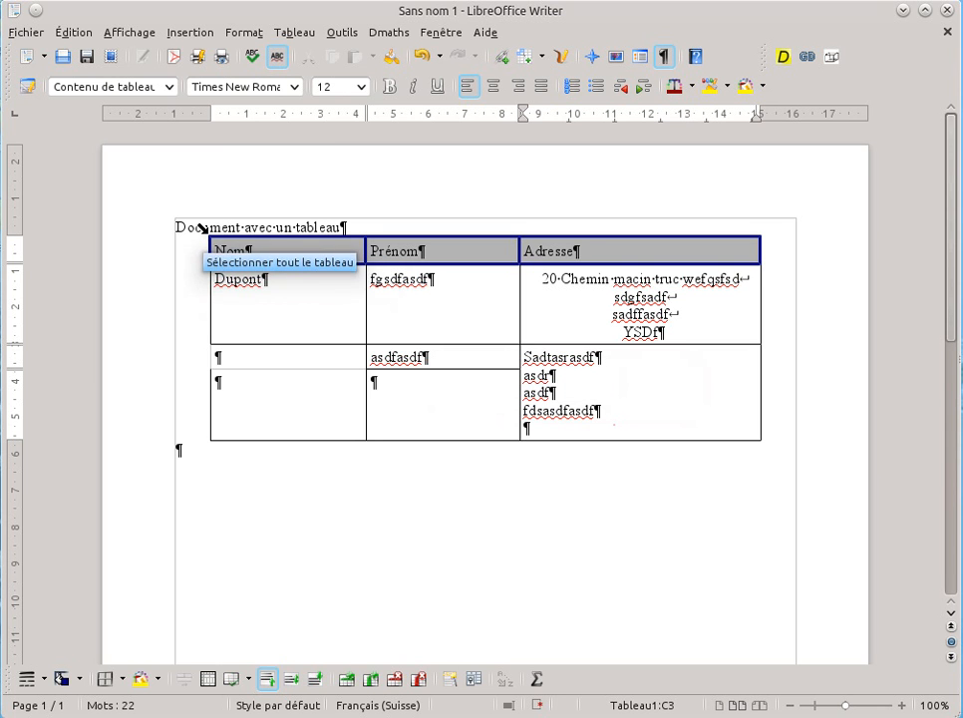
- Select the whole table and increase the synchronised spacing between borders and contents on all four sides
left_click(202, 230)
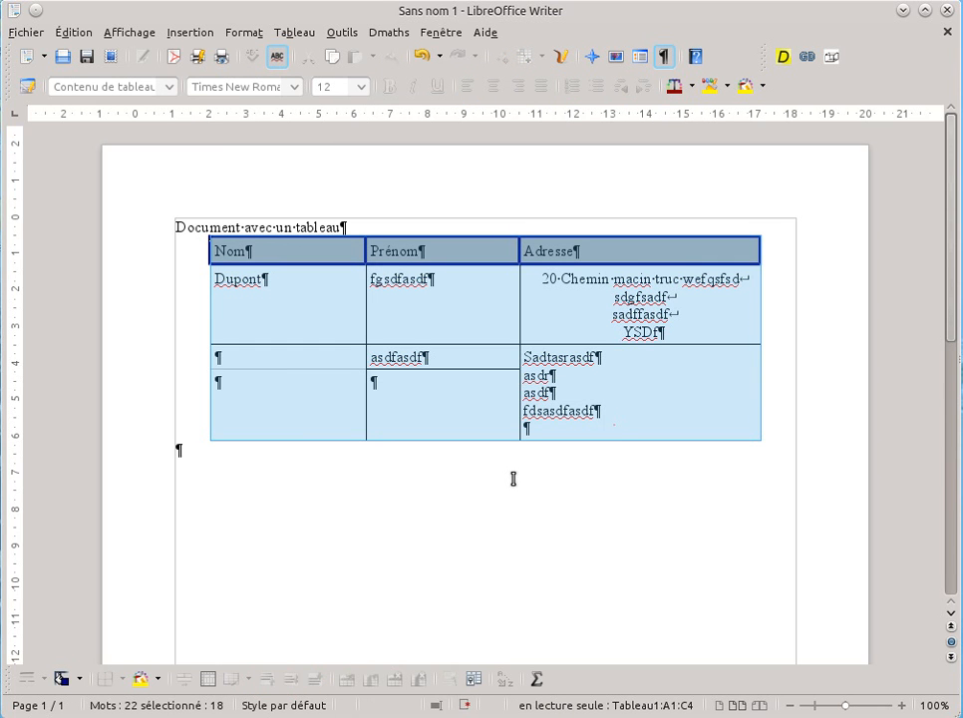
left_click(474, 681)
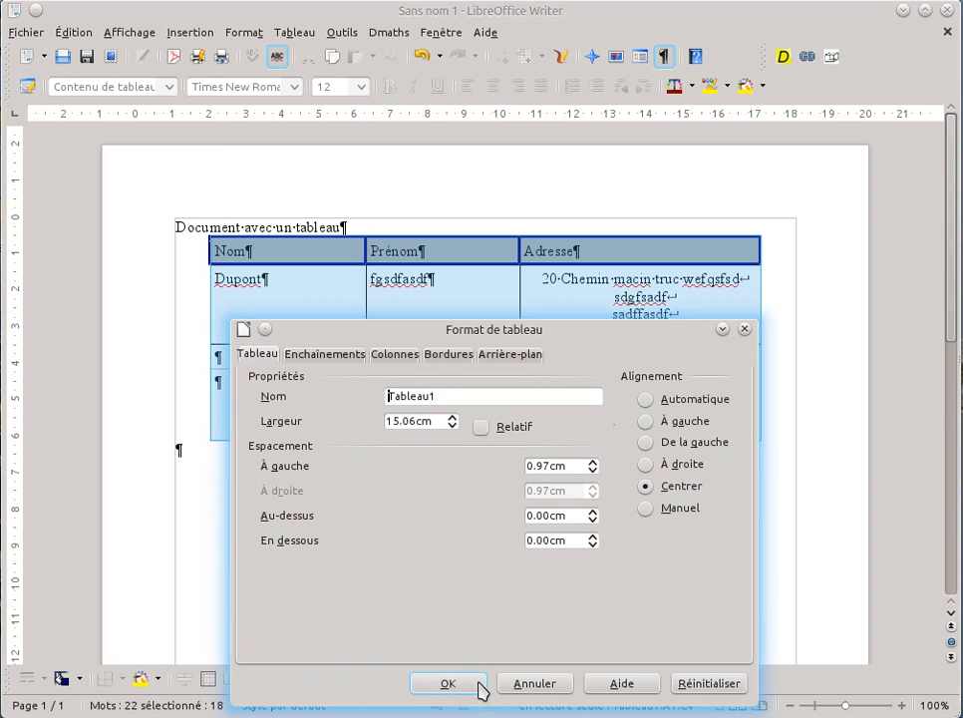
left_click(451, 359)
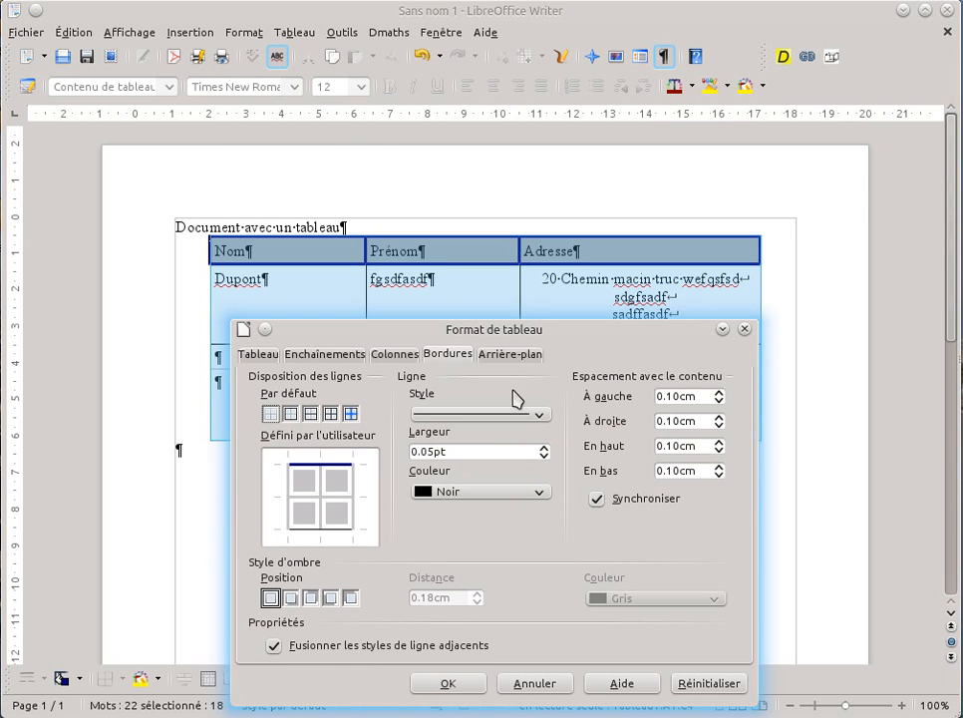
left_click(718, 394)
left_click(718, 394)
left_click(471, 690)
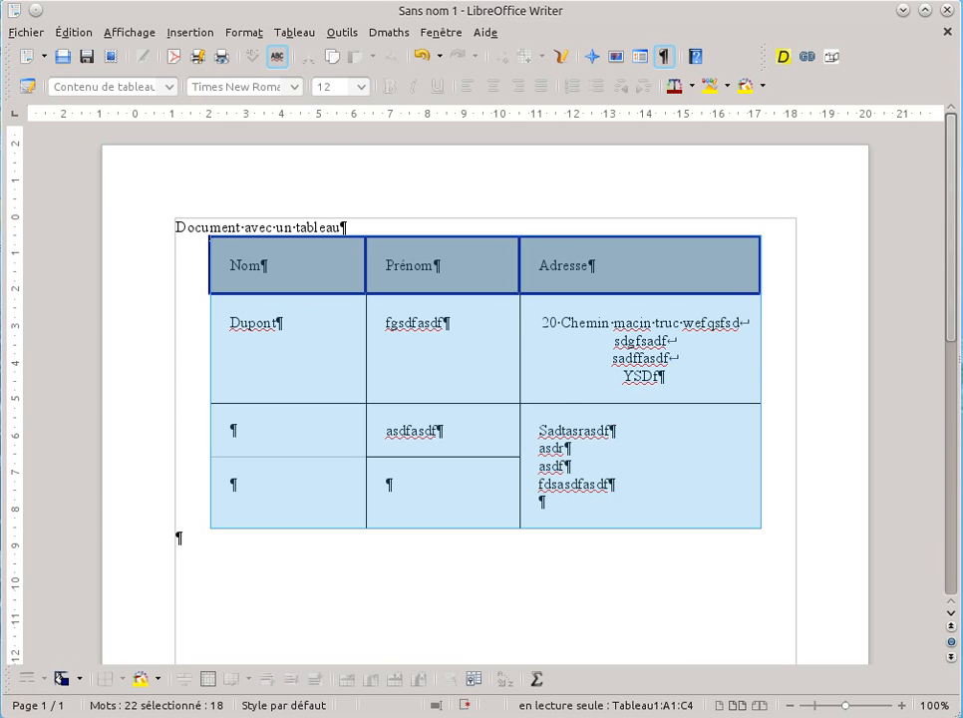
right_click(624, 717)
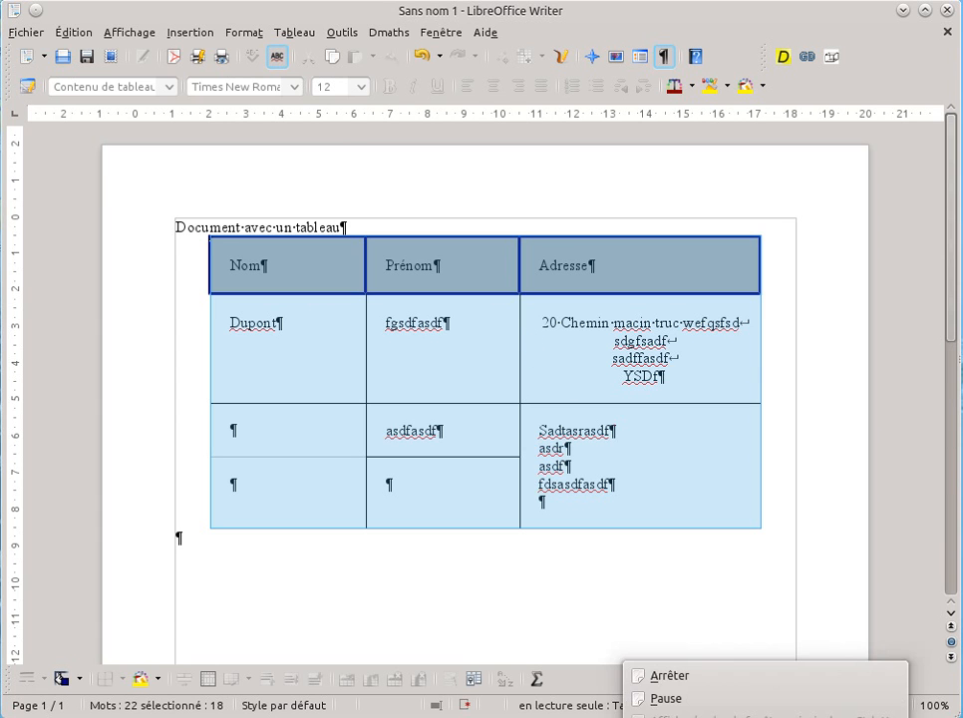